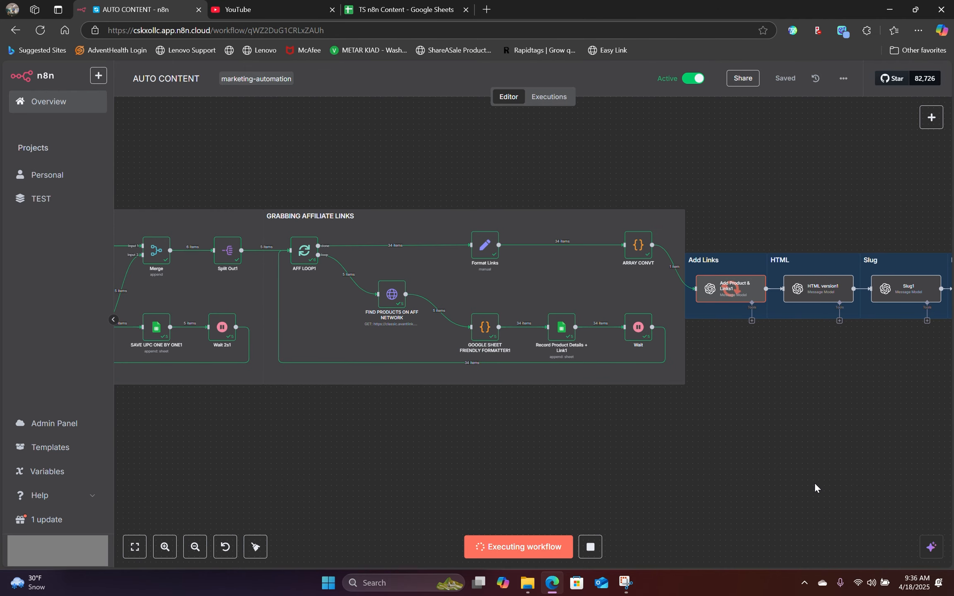
Look over the trigger and topic-grabbing nodes, and switch to the TS n8n Content spreadsheet to review its column headers through Status.
drag(815, 482, 382, 475)
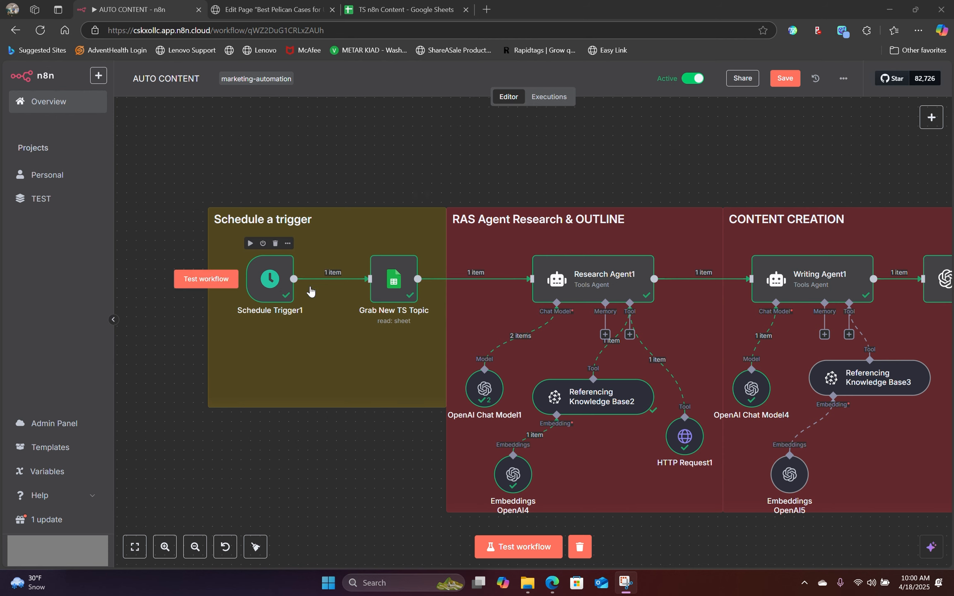
drag(387, 281, 342, 289)
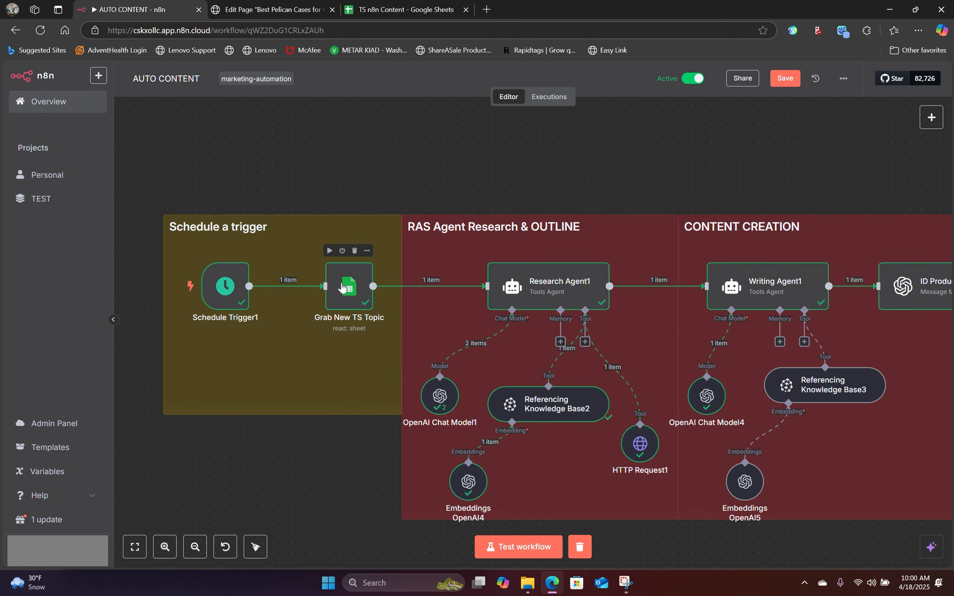
click(370, 8)
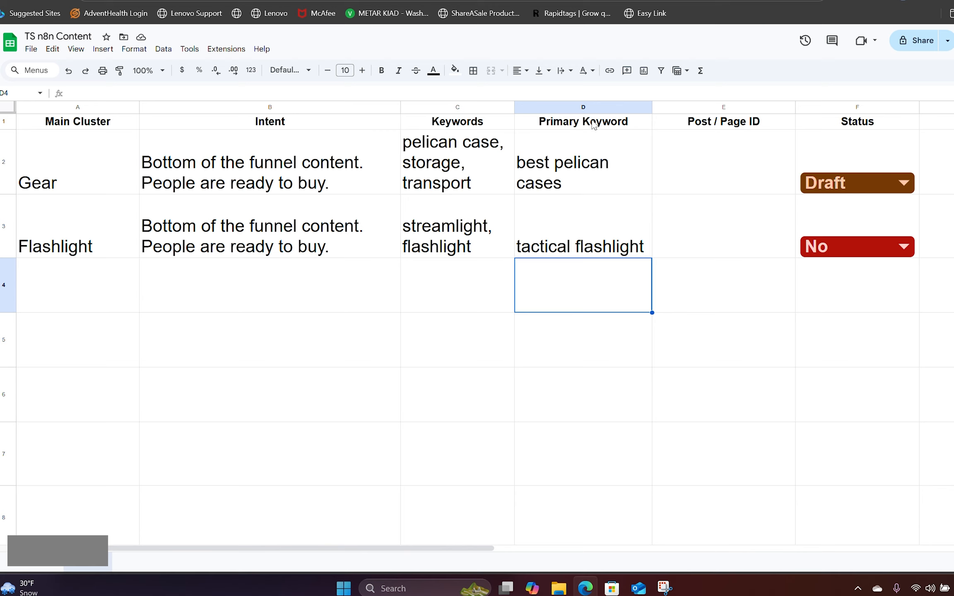
click(872, 124)
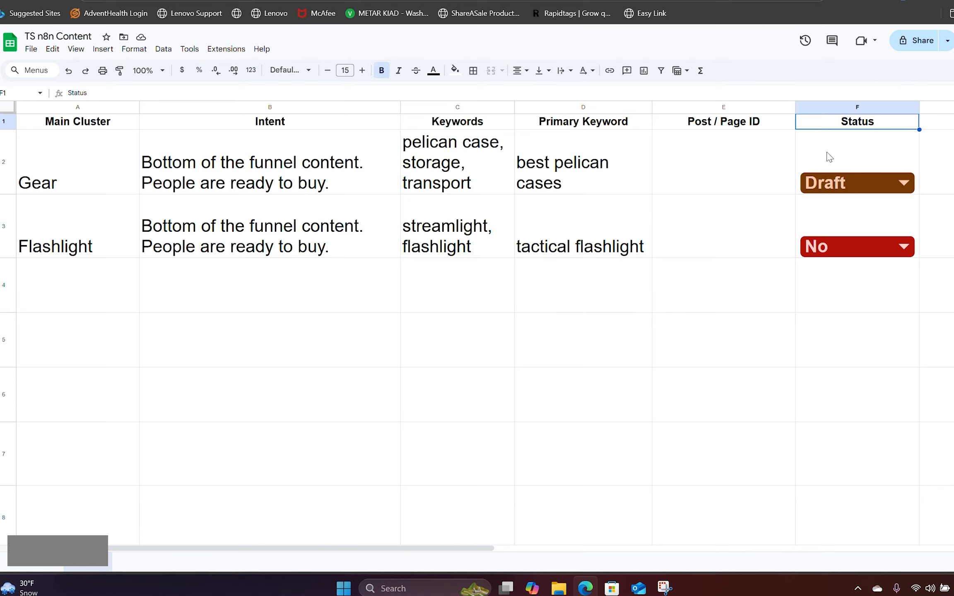
click(776, 402)
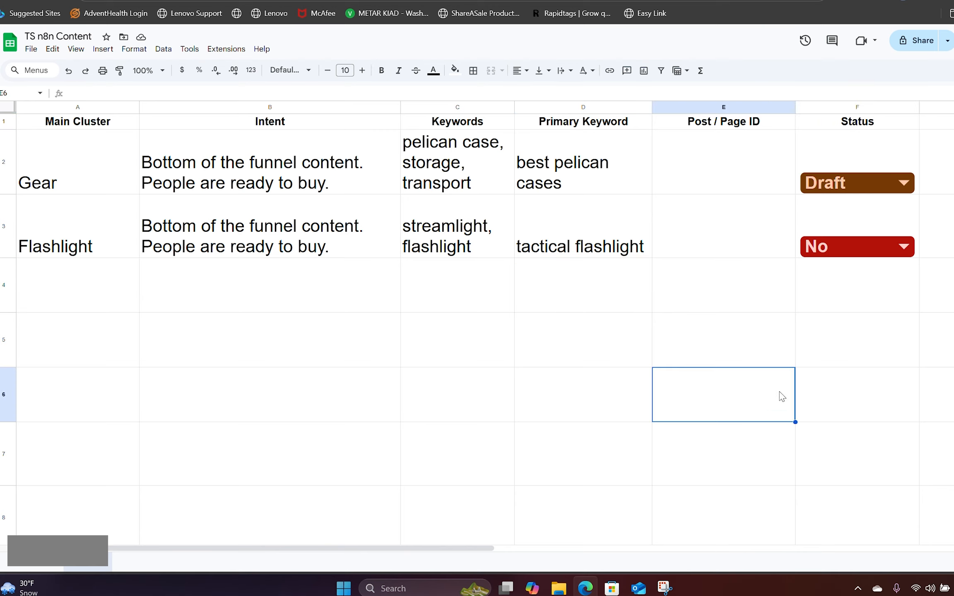
Examine the Flashlight topic row in the spreadsheet, from Main Cluster across to Status.
drag(75, 243, 908, 244)
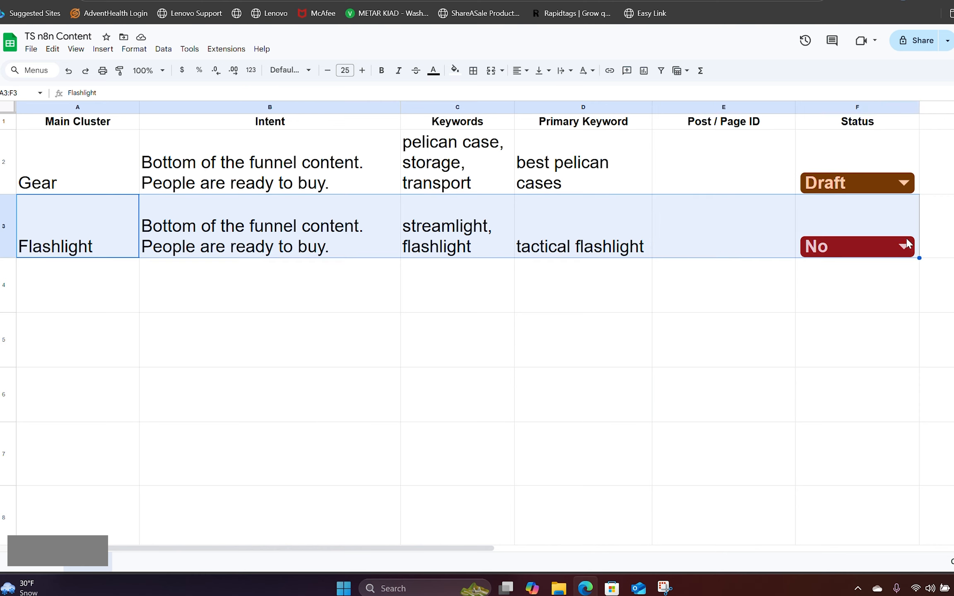
click(943, 234)
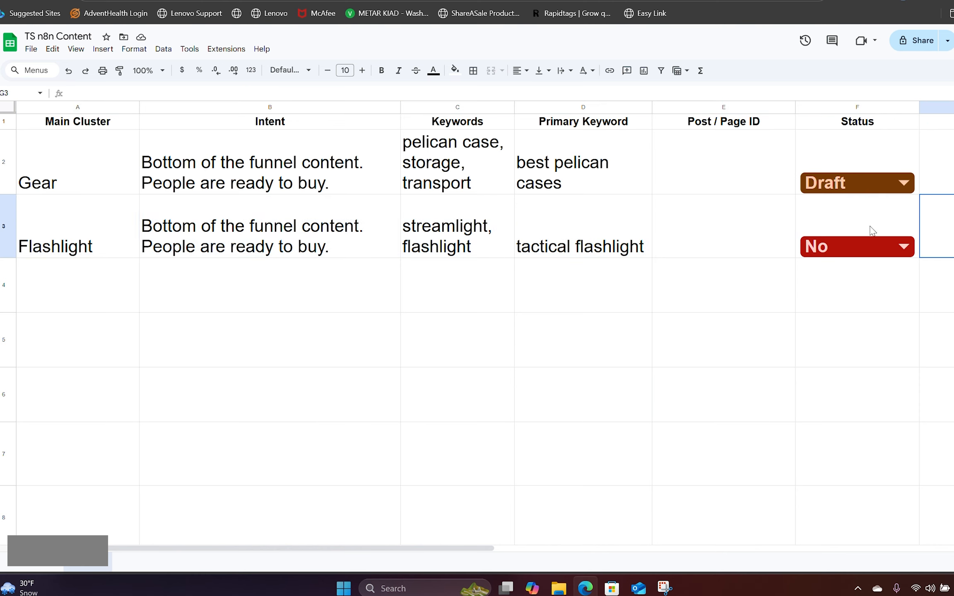
click(621, 304)
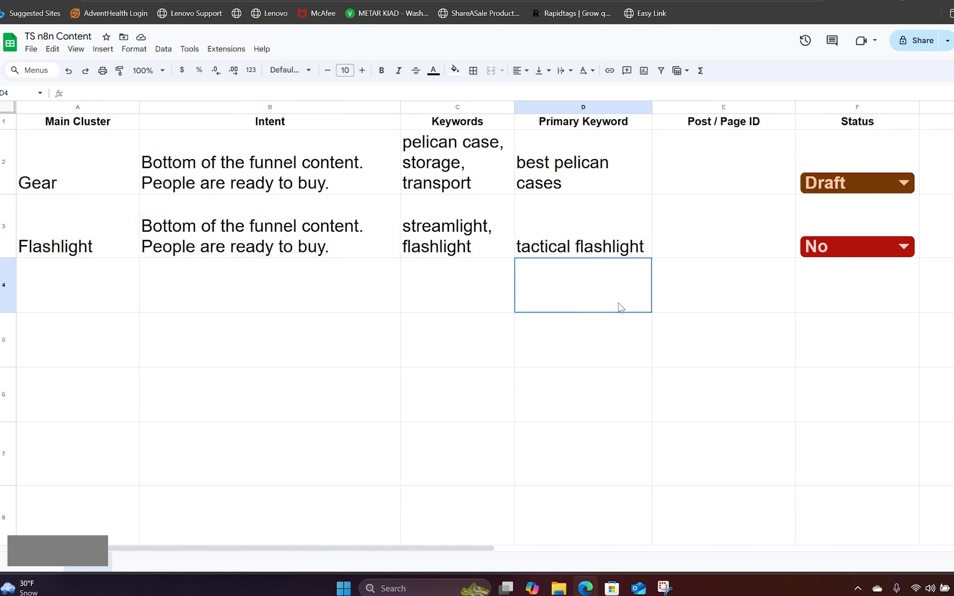
drag(878, 221, 203, 233)
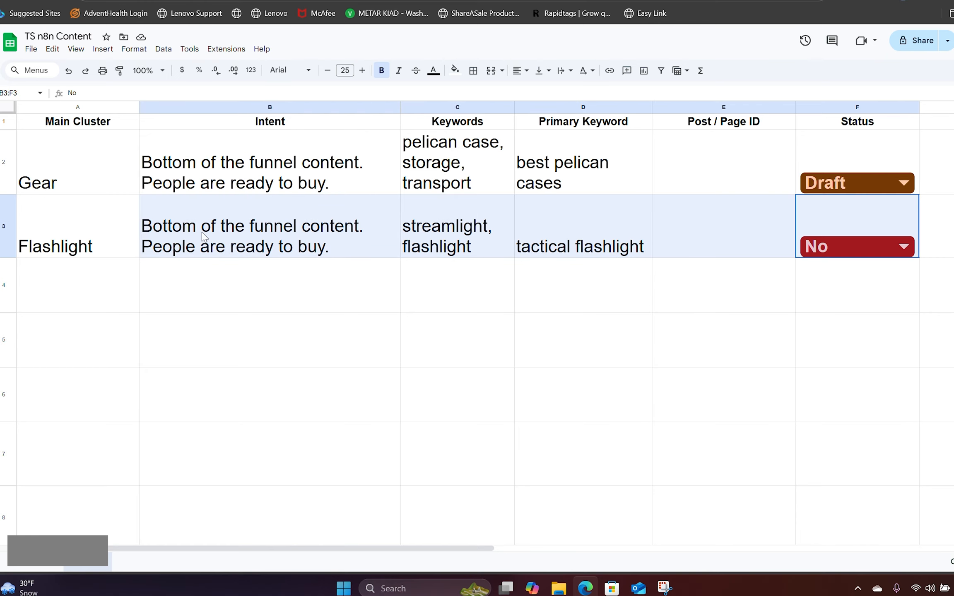
drag(203, 233, 79, 235)
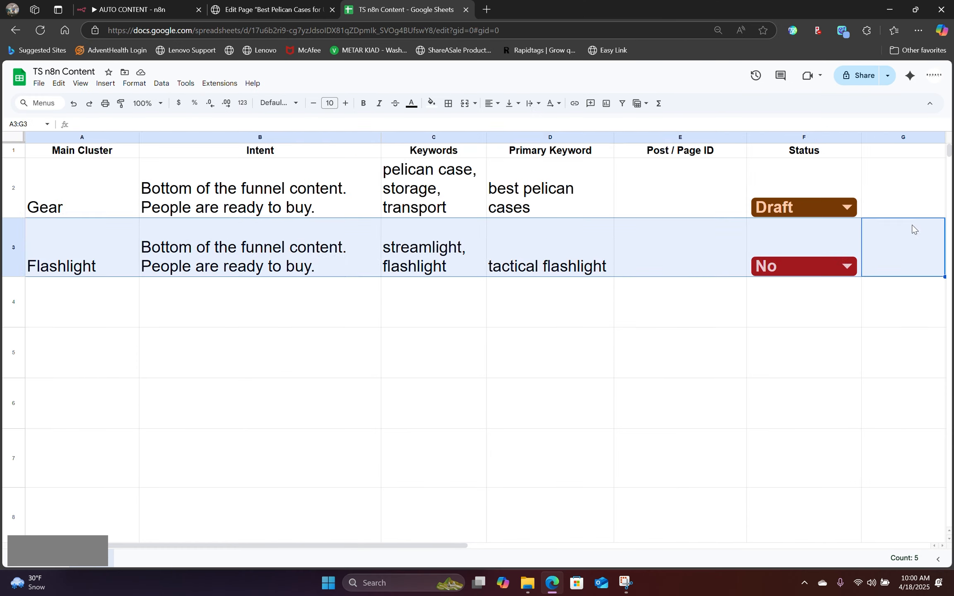
click(910, 235)
drag(869, 244, 134, 245)
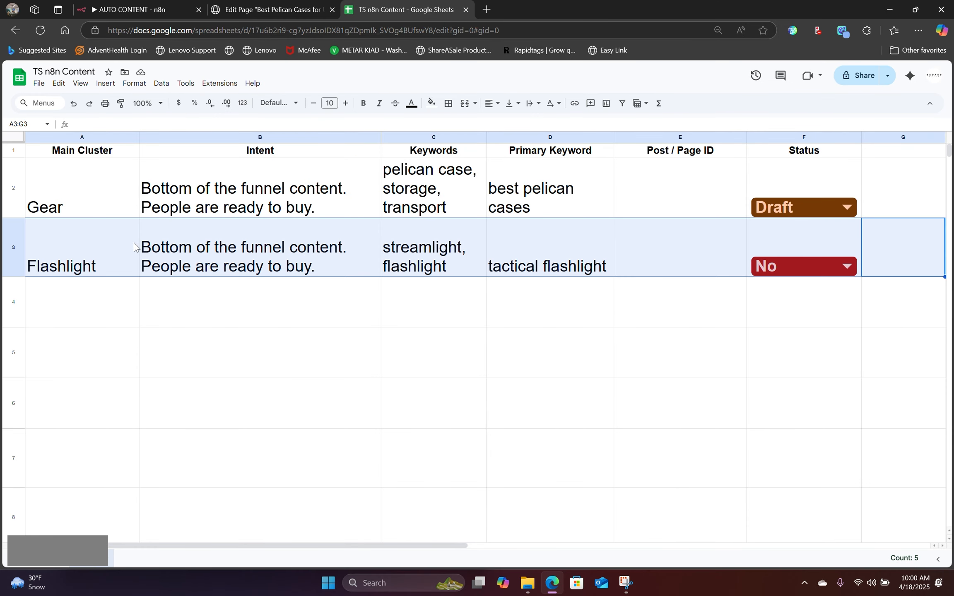
Return to the AUTO CONTENT workflow in n8n and examine the research, outline and content creation sections.
click(162, 5)
scroll(613, 208, right, 4)
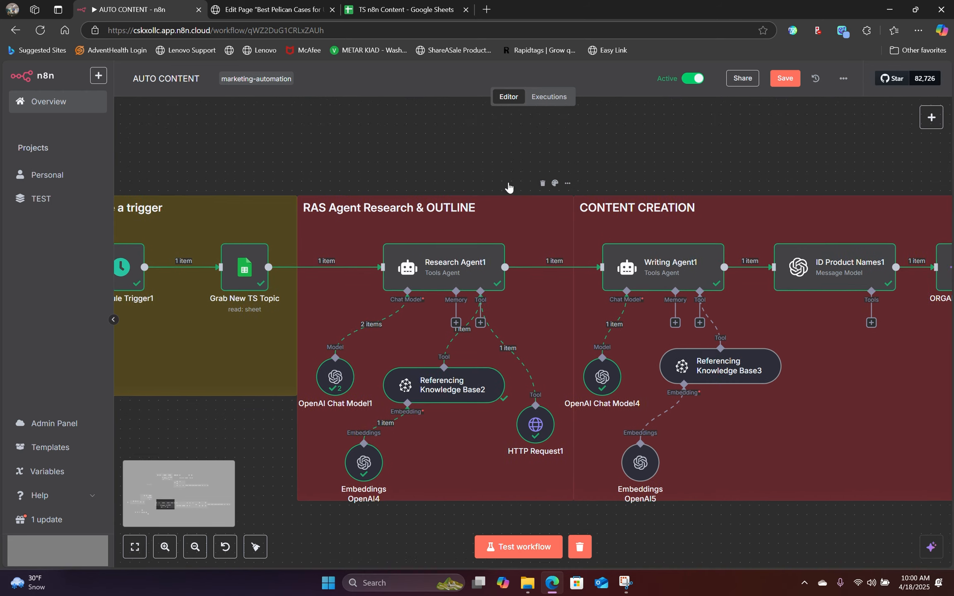
drag(508, 187, 546, 175)
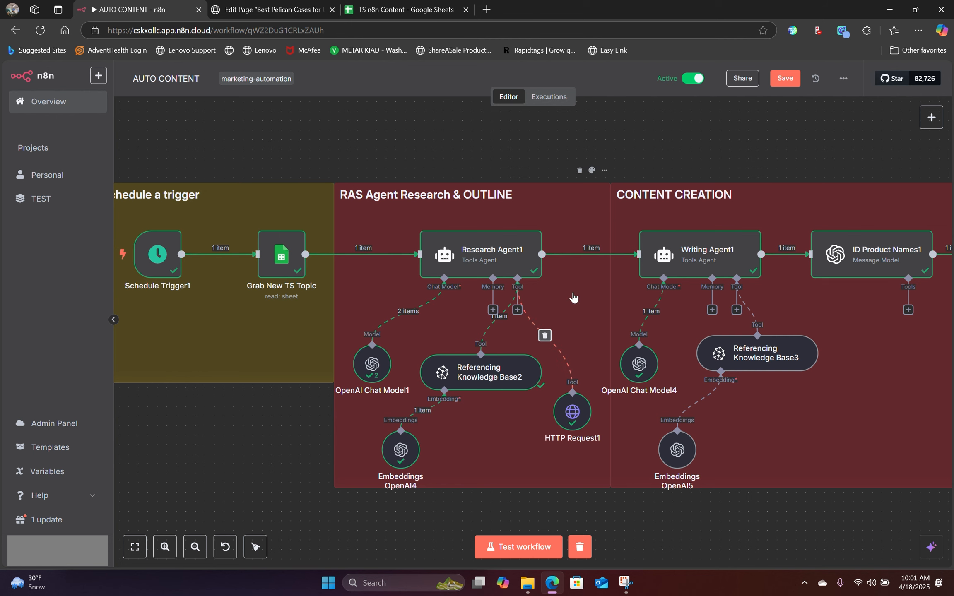
drag(571, 313, 298, 295)
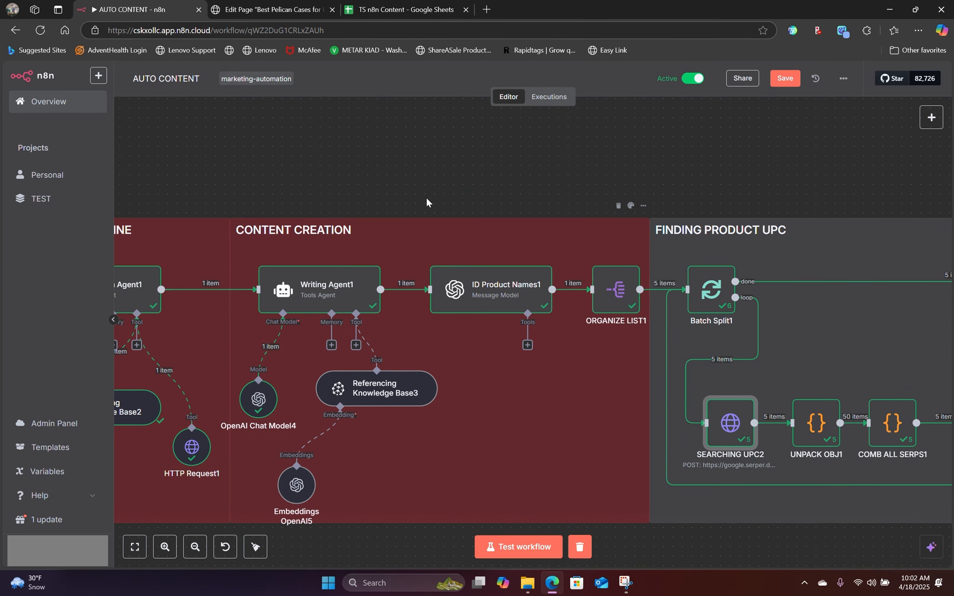
Check the Flashlight row's primary keyword in the TS n8n Content spreadsheet, and trace the workflow from content creation to the product list.
click(414, 9)
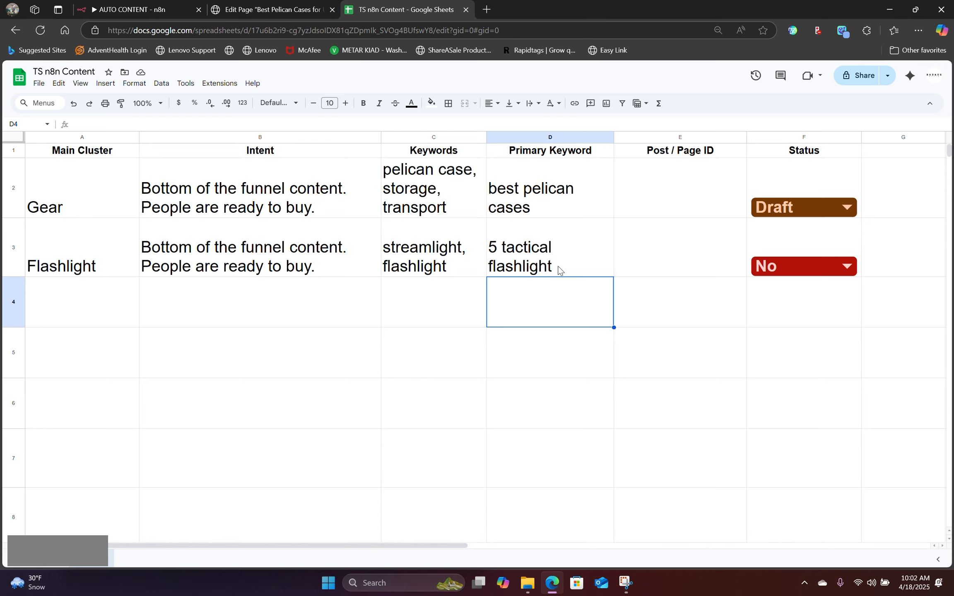
click(166, 10)
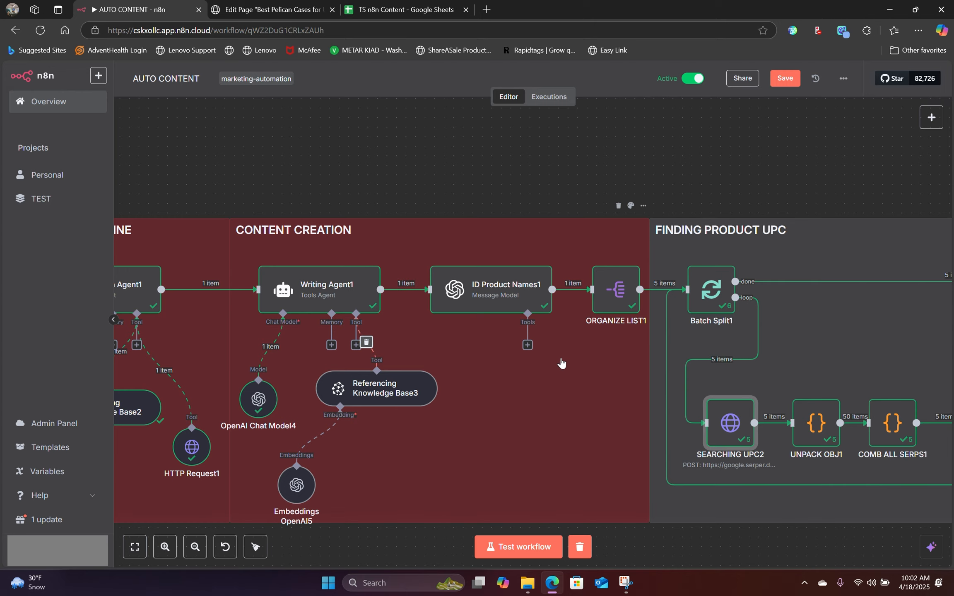
drag(560, 362, 415, 345)
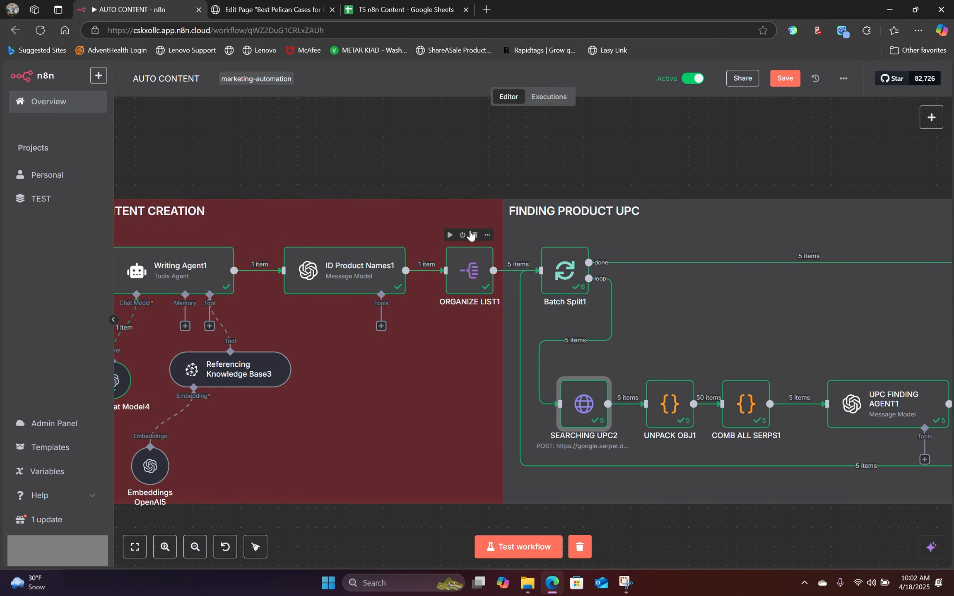
drag(619, 337, 527, 333)
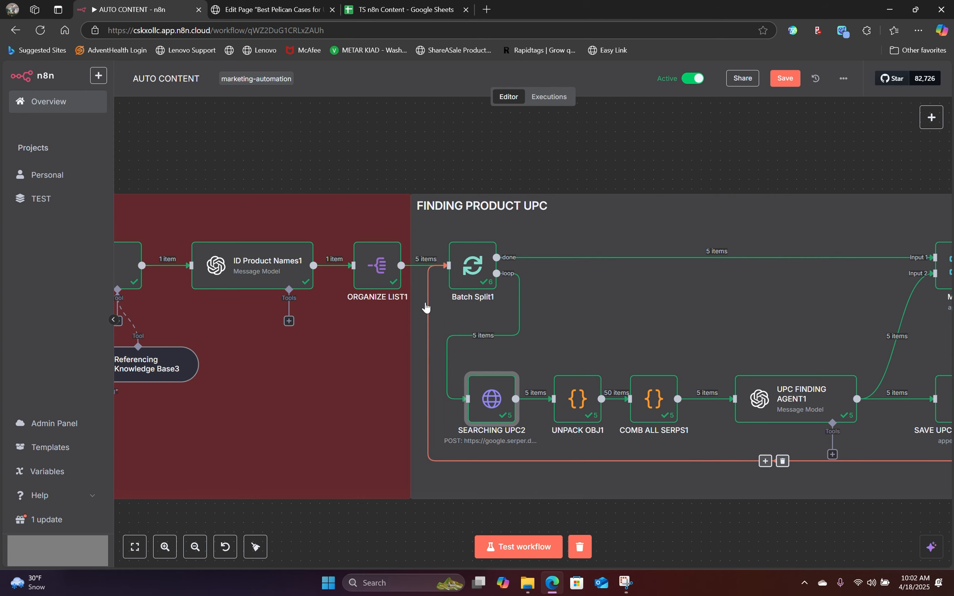
Review the Finding Product UPC section and open its SEARCHING UPC2 request node.
drag(544, 311, 367, 296)
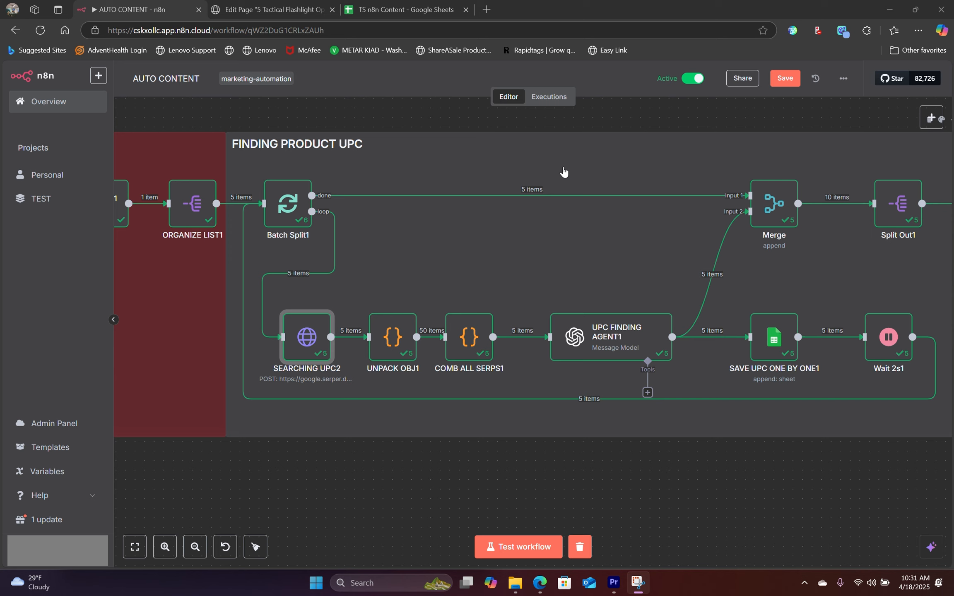
mouse_move(316, 332)
click(314, 334)
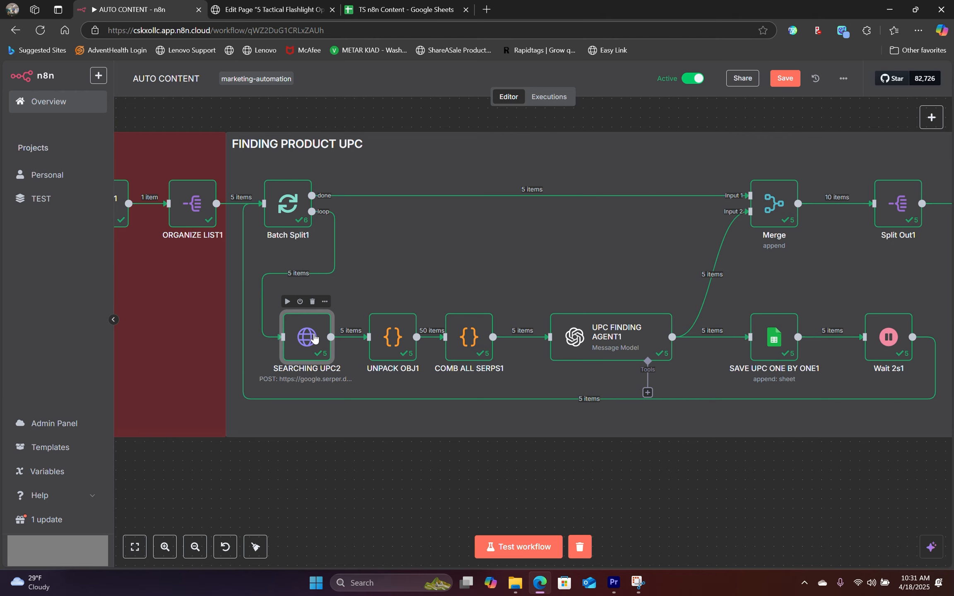
double_click(314, 333)
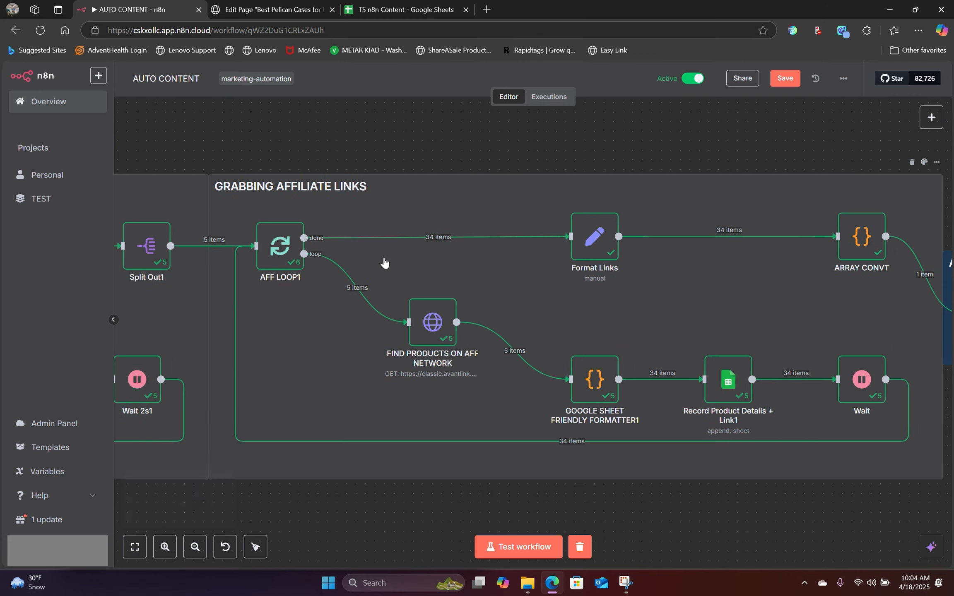
Examine the Grabbing Affiliate Links section, following the loop from Split Out1 through the product search, formatter and sheet-recording nodes.
scroll(385, 264, left, 2)
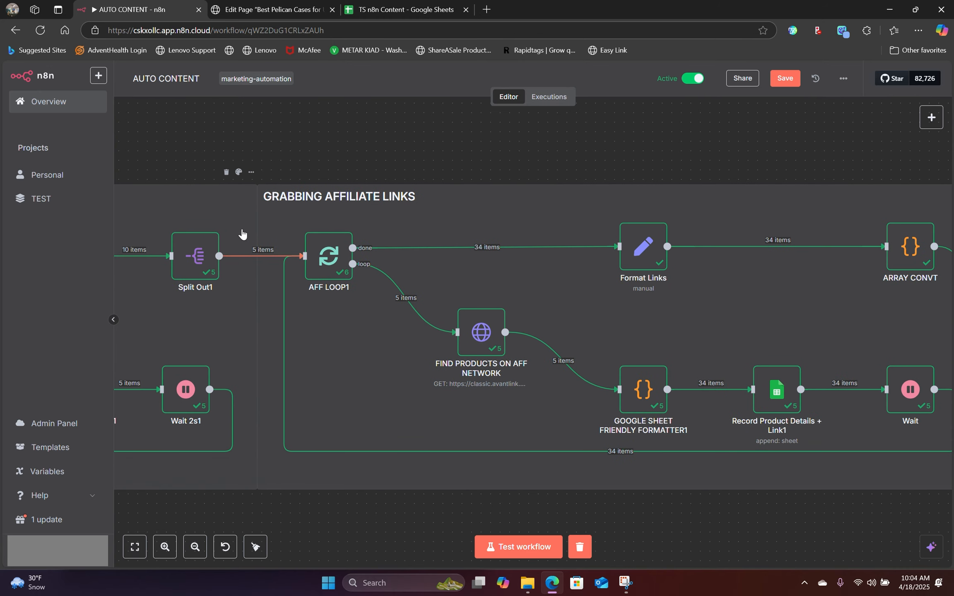
scroll(251, 224, right, 2)
scroll(252, 224, right, 1)
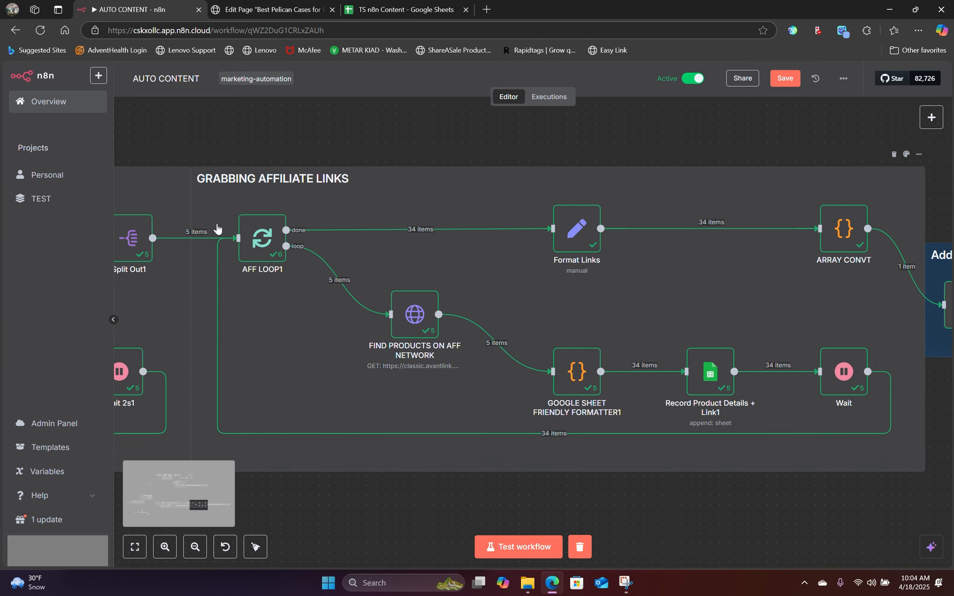
mouse_move(225, 242)
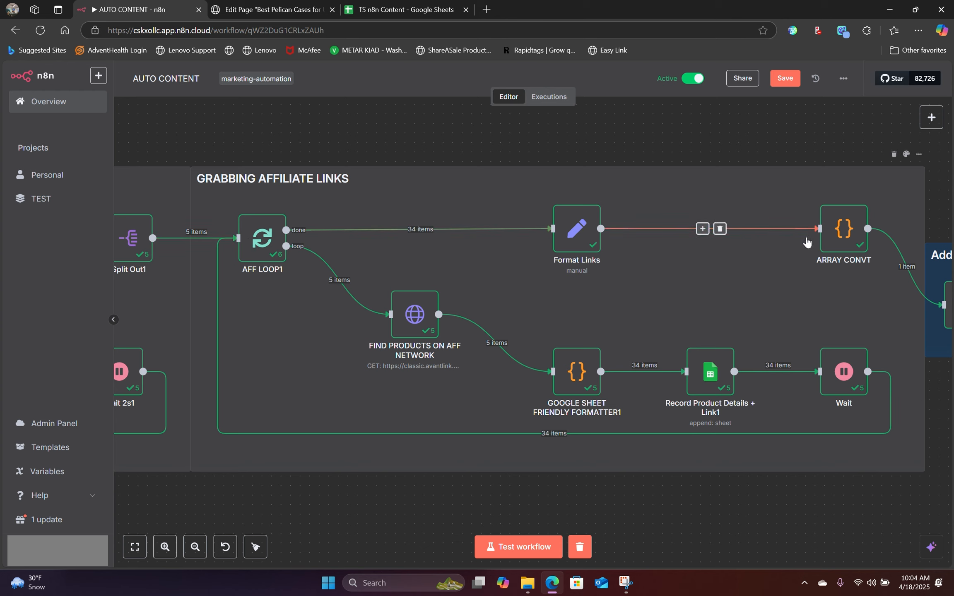
mouse_move(457, 329)
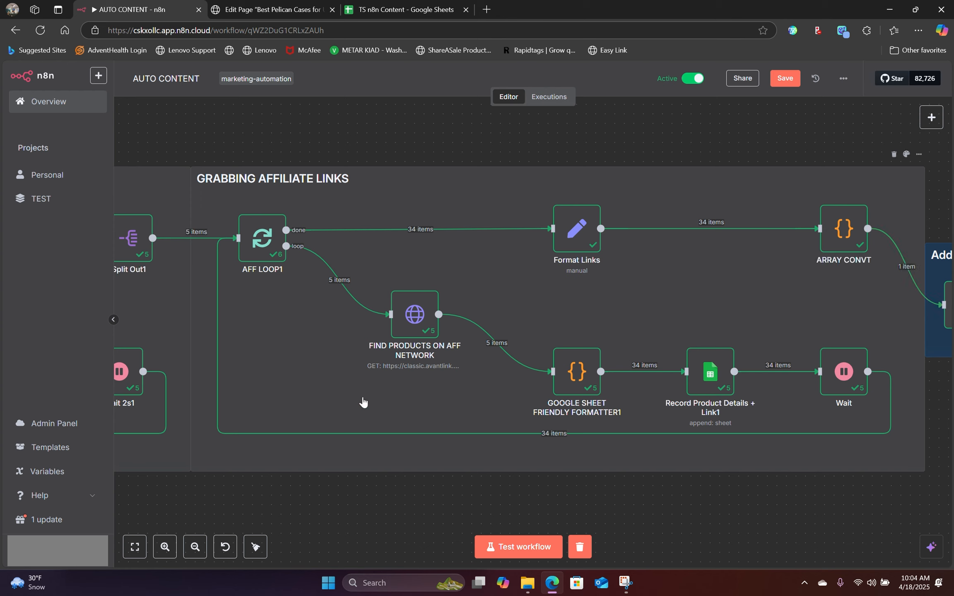
mouse_move(403, 372)
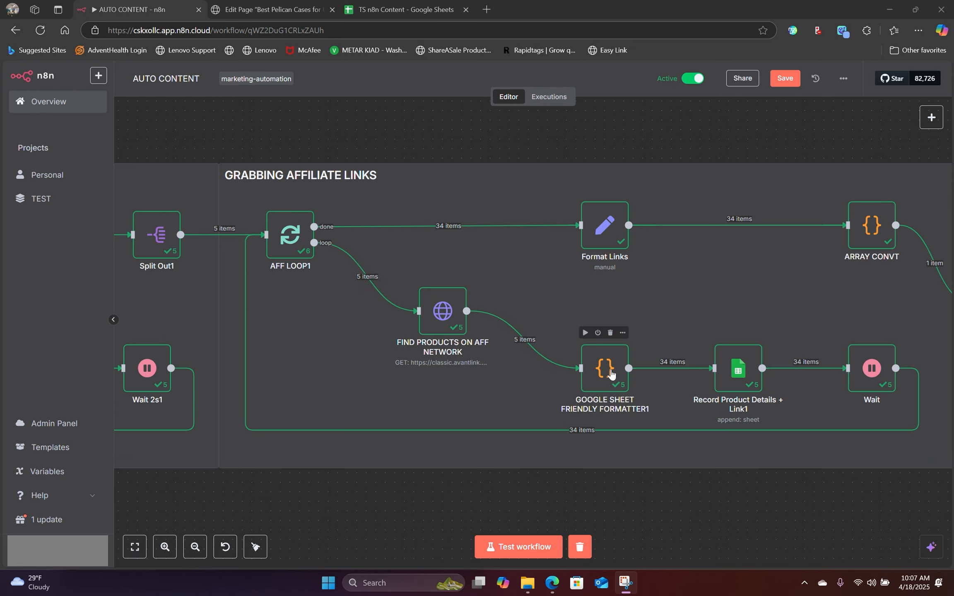
scroll(611, 374, right, 4)
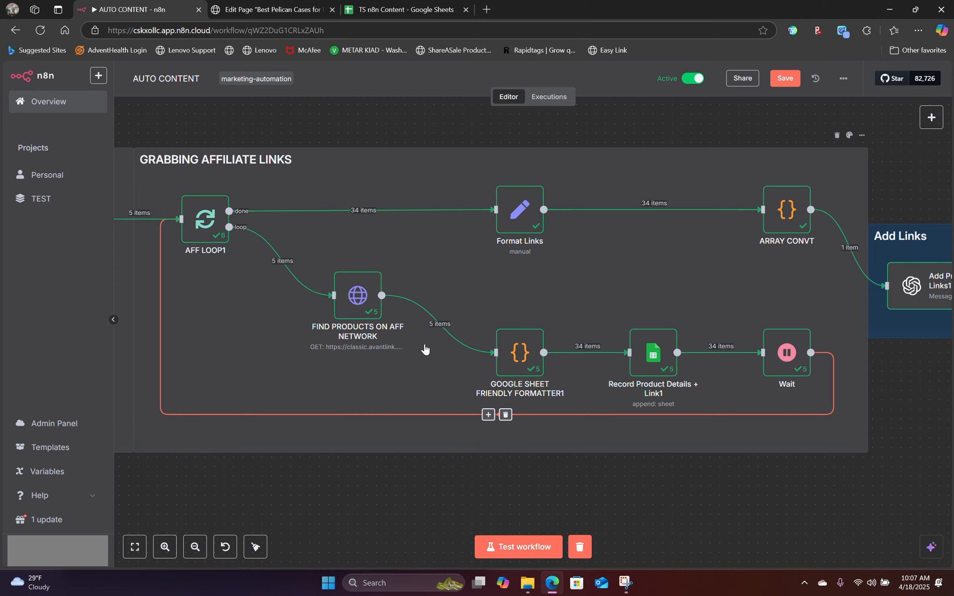
scroll(594, 352, left, 8)
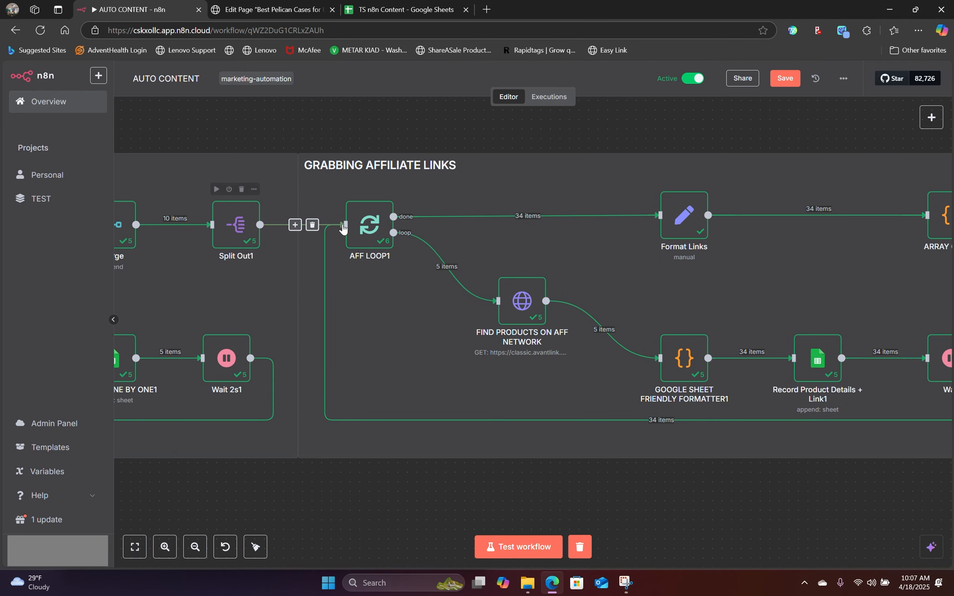
scroll(538, 257, right, 4)
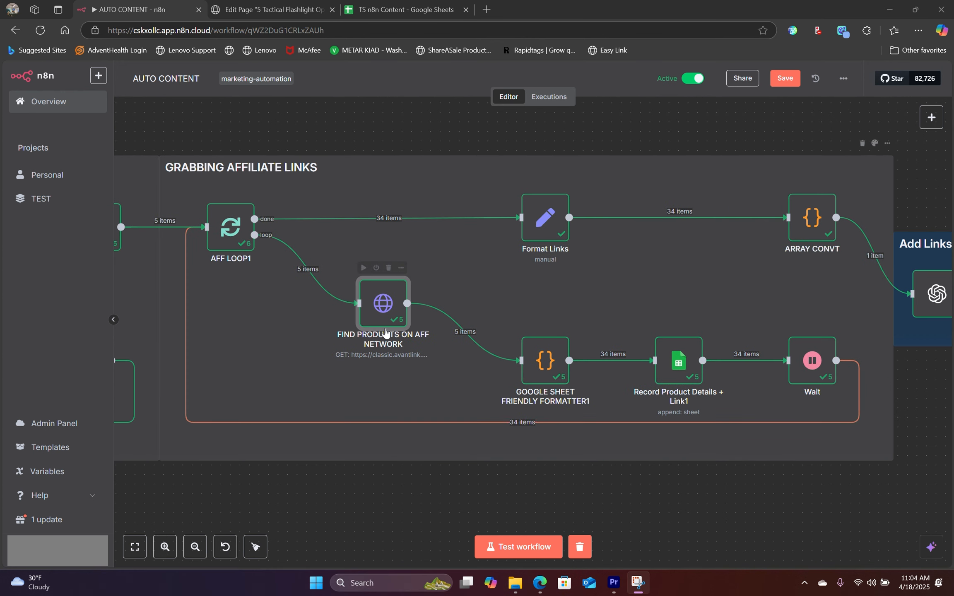
Inspect the query parameters and JSON output of the FIND PRODUCTS ON AFF NETWORK node, and return to the canvas.
double_click(381, 311)
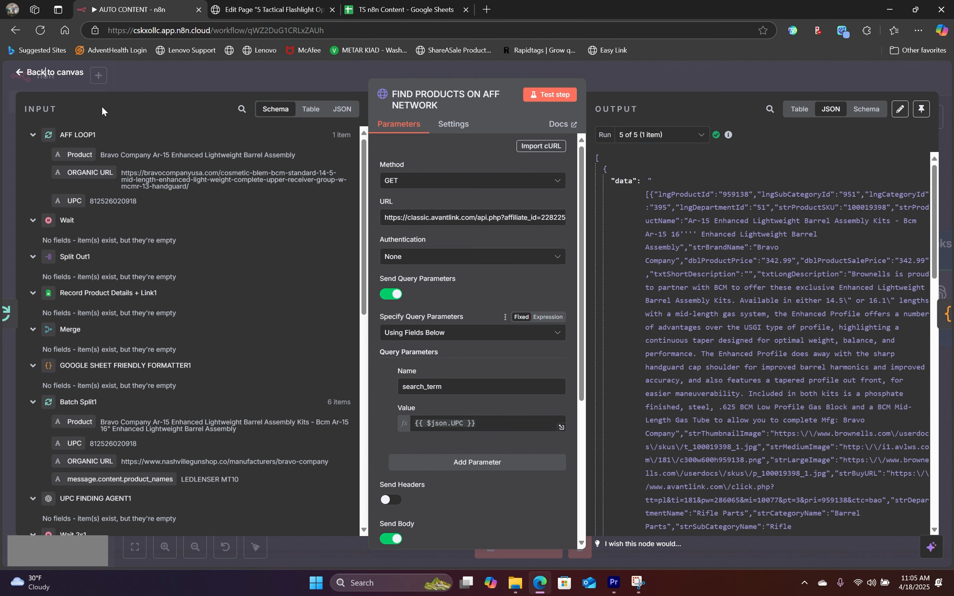
click(55, 72)
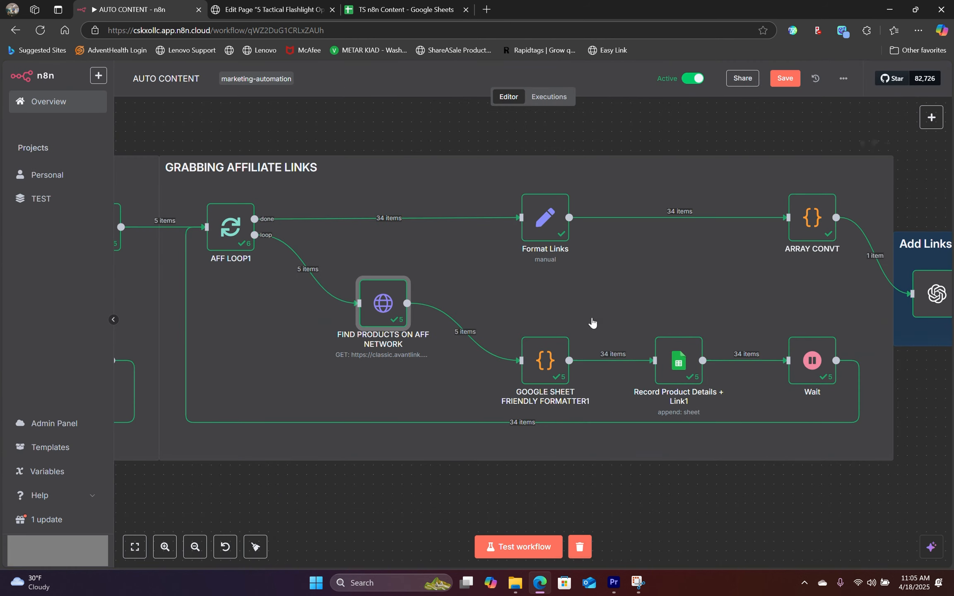
double_click(383, 304)
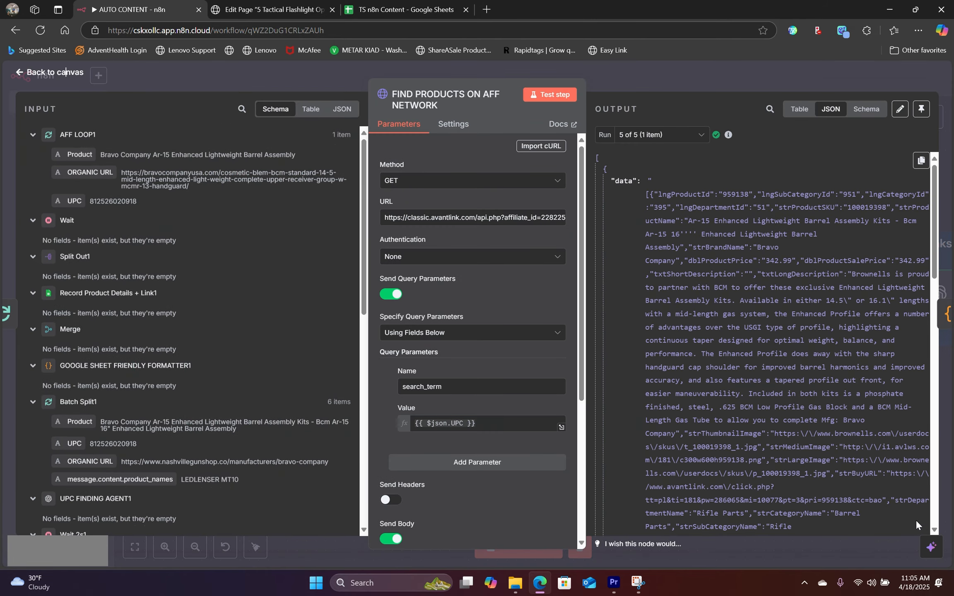
scroll(707, 468, down, 3)
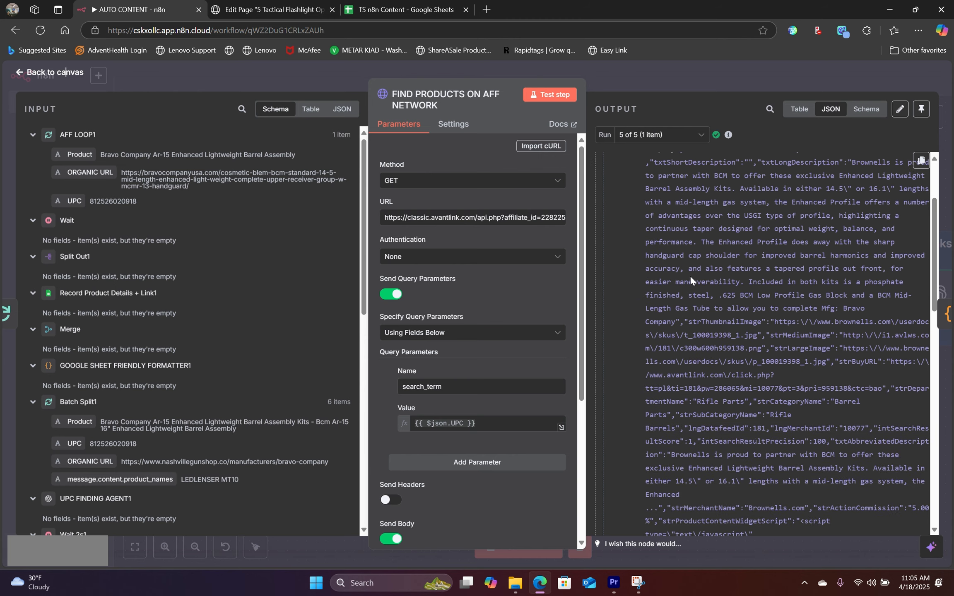
scroll(745, 282, up, 3)
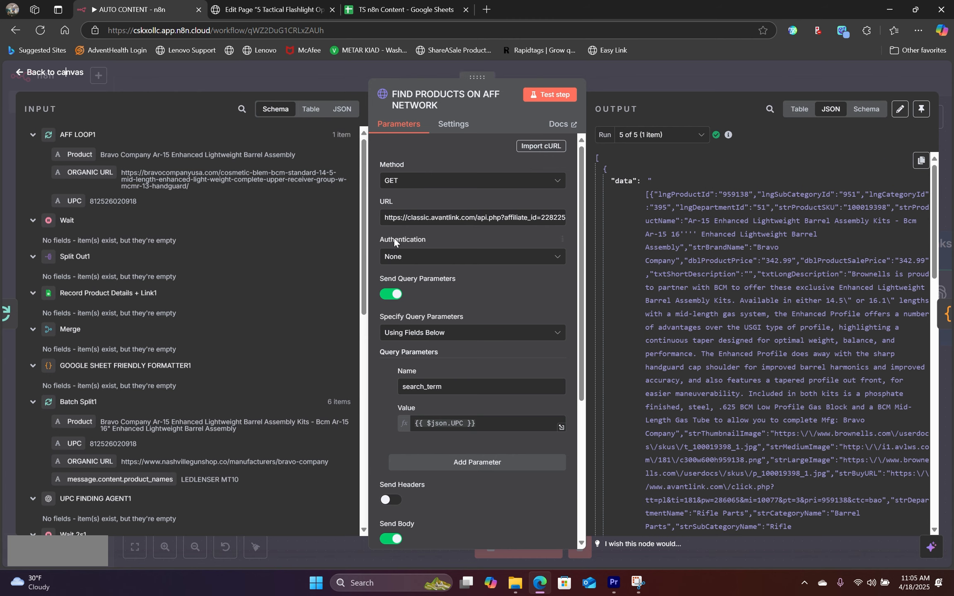
key(Escape)
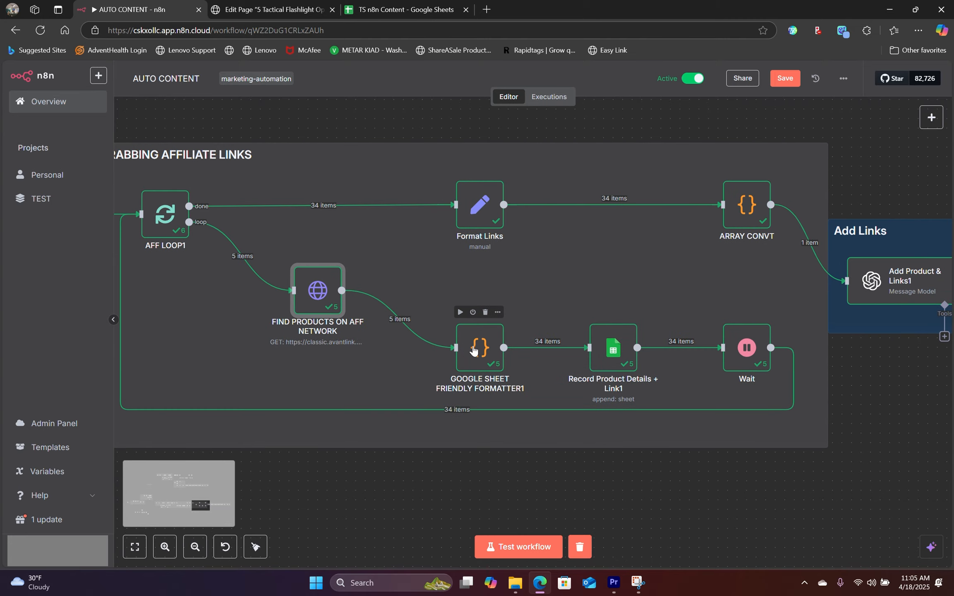
Open the GOOGLE SHEET FRIENDLY FORMATTER1 node and inspect the product name, price and buy URL fields in its JSON output.
double_click(474, 350)
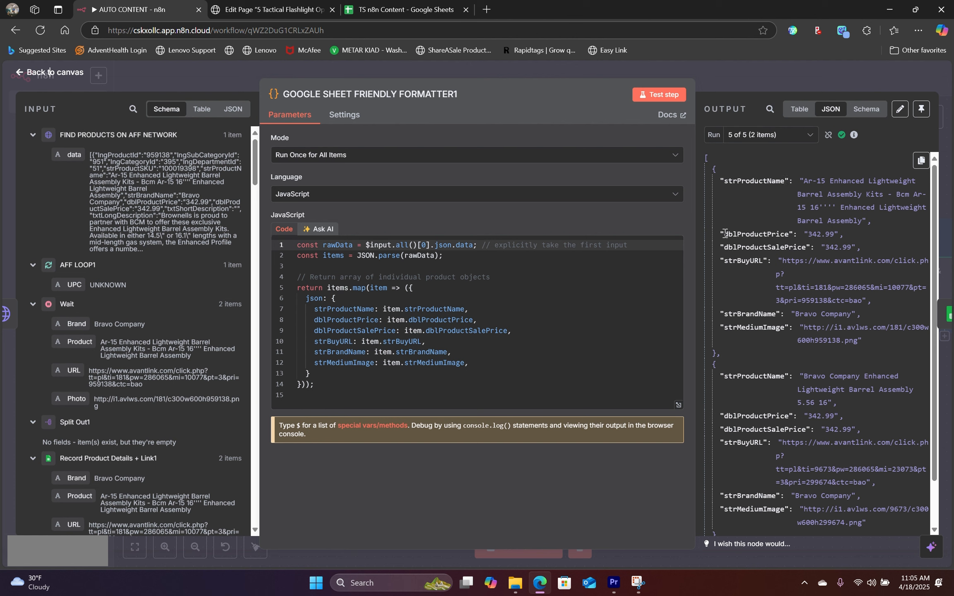
drag(730, 236, 787, 239)
drag(729, 181, 784, 181)
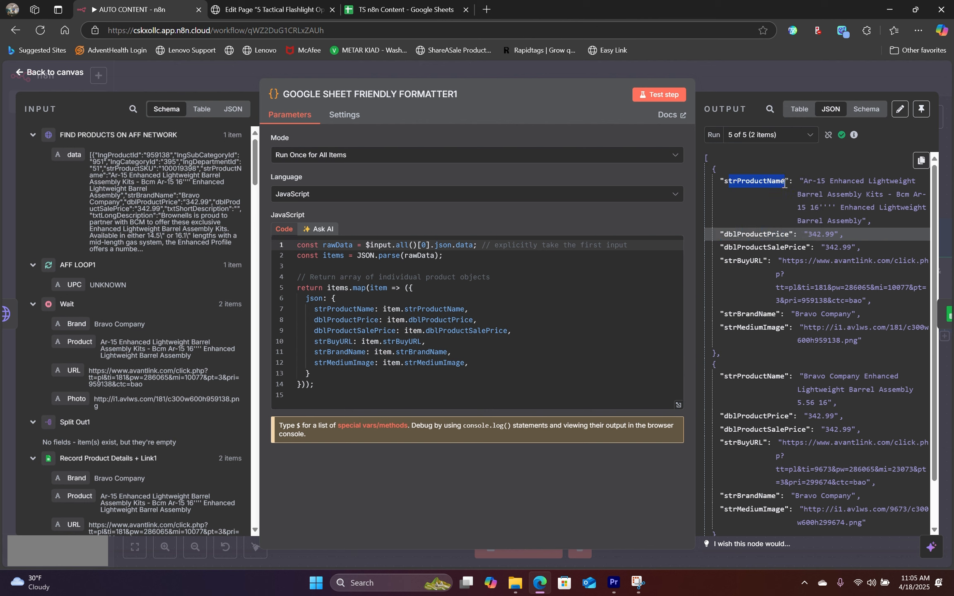
drag(721, 260, 890, 301)
click(829, 276)
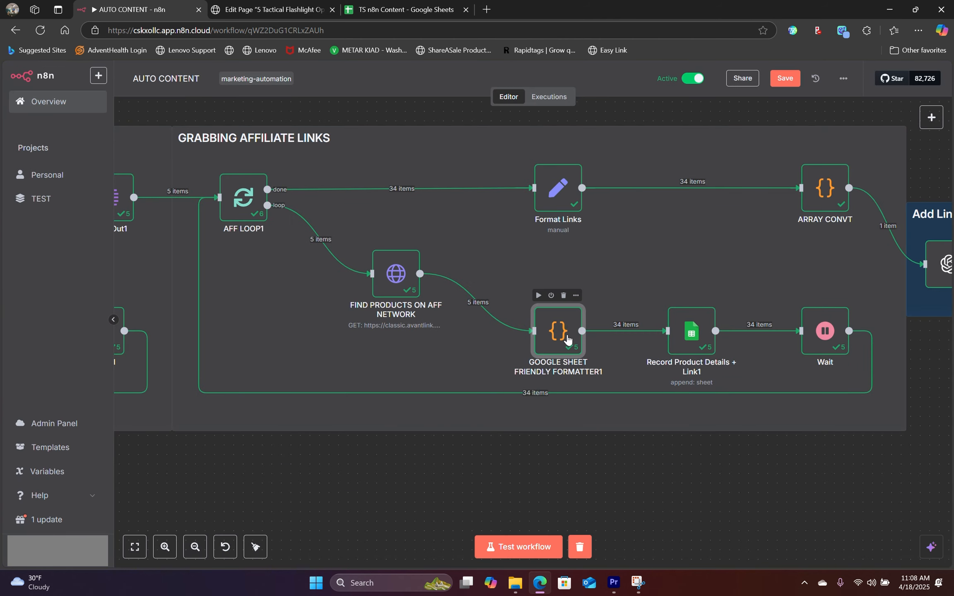
Compare the formatter node's raw affiliate network input with its cleaned strProductName and strBuyURL output fields.
double_click(566, 334)
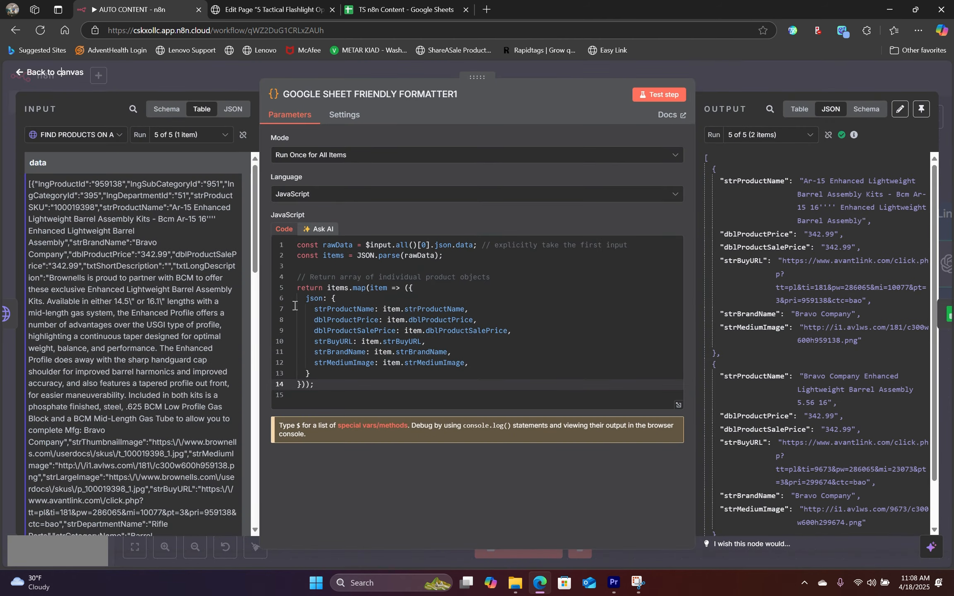
drag(33, 185, 202, 491)
scroll(161, 424, down, 3)
scroll(233, 359, up, 5)
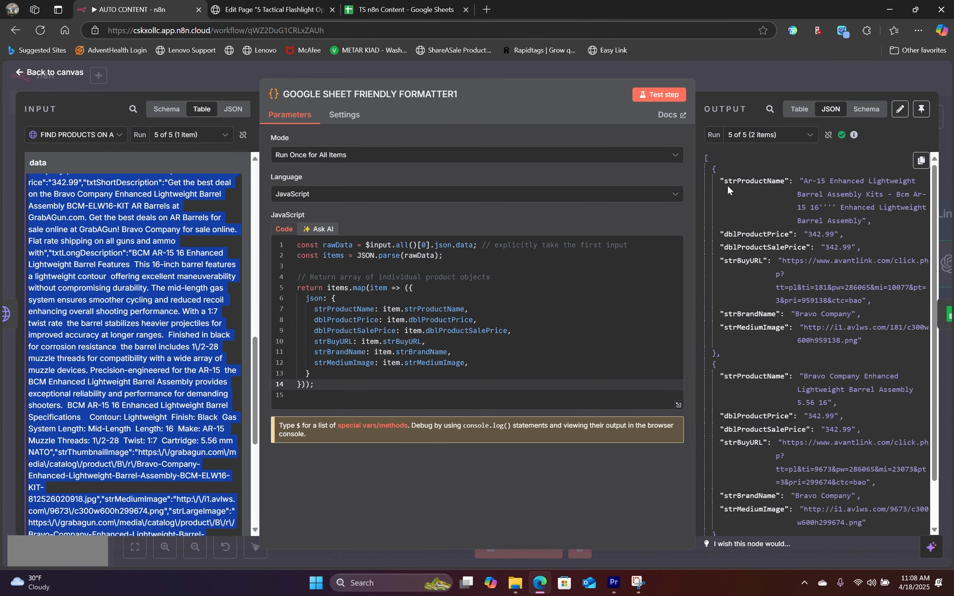
drag(722, 182, 755, 262)
click(755, 261)
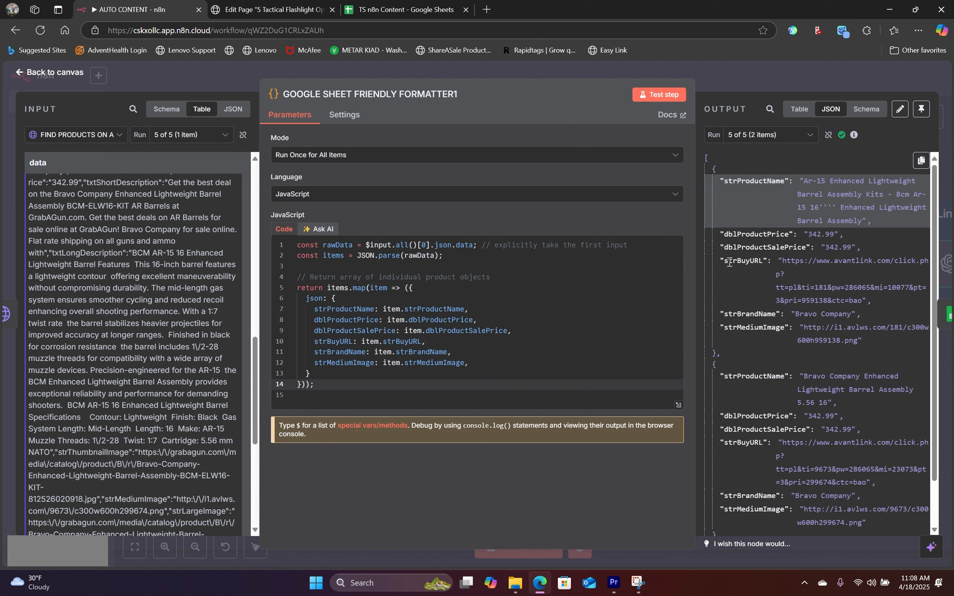
drag(731, 261, 763, 260)
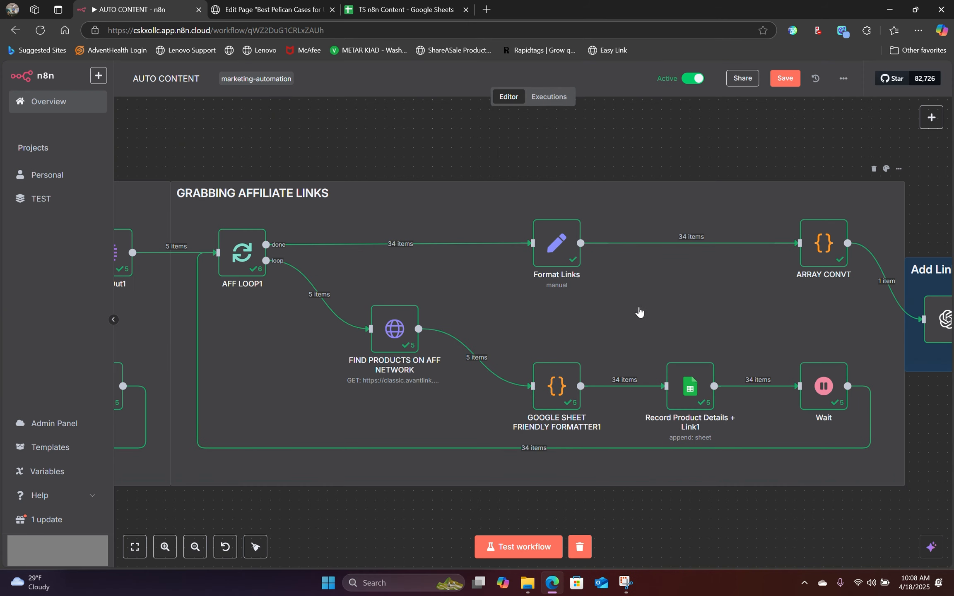
Trace the affiliate links branch from the loop through Format Links and ARRAY CONVT to the Add Links section.
drag(639, 313, 381, 317)
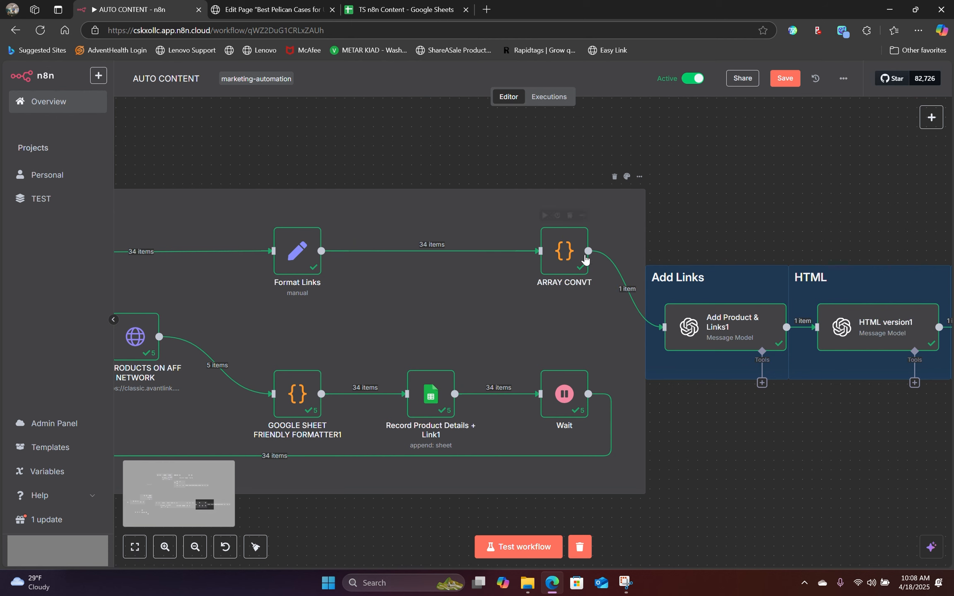
drag(568, 305, 543, 303)
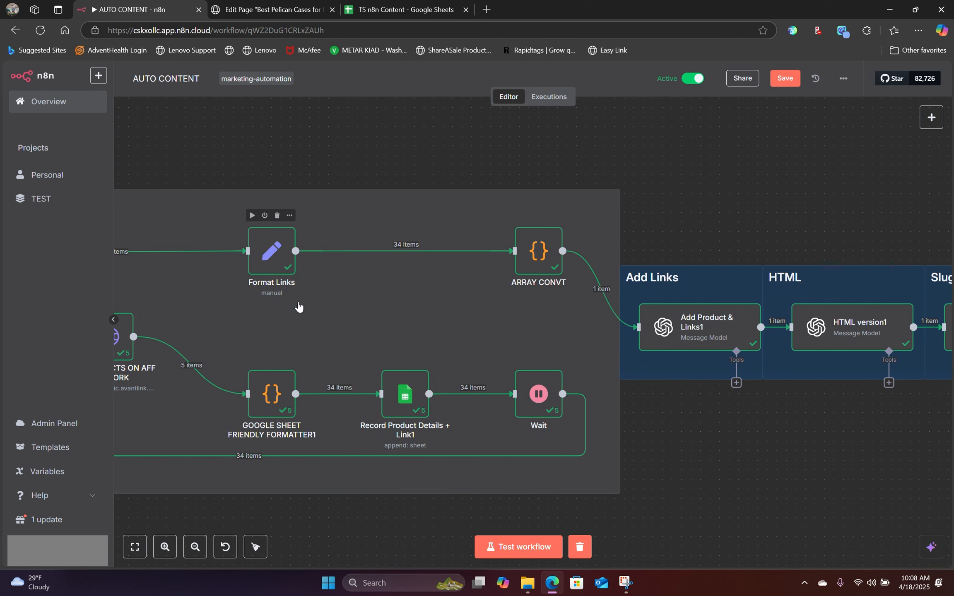
drag(564, 315, 385, 313)
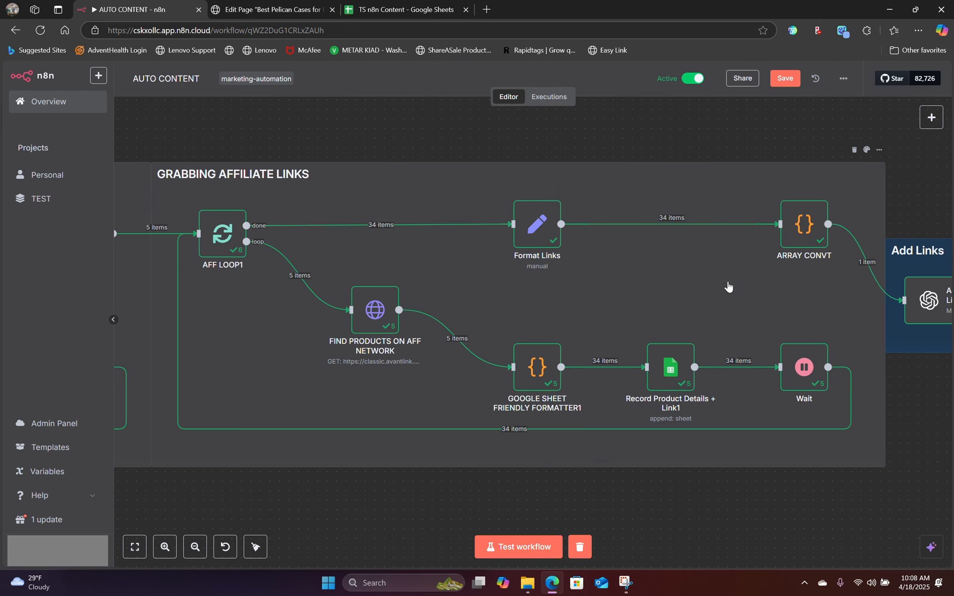
drag(740, 289, 405, 292)
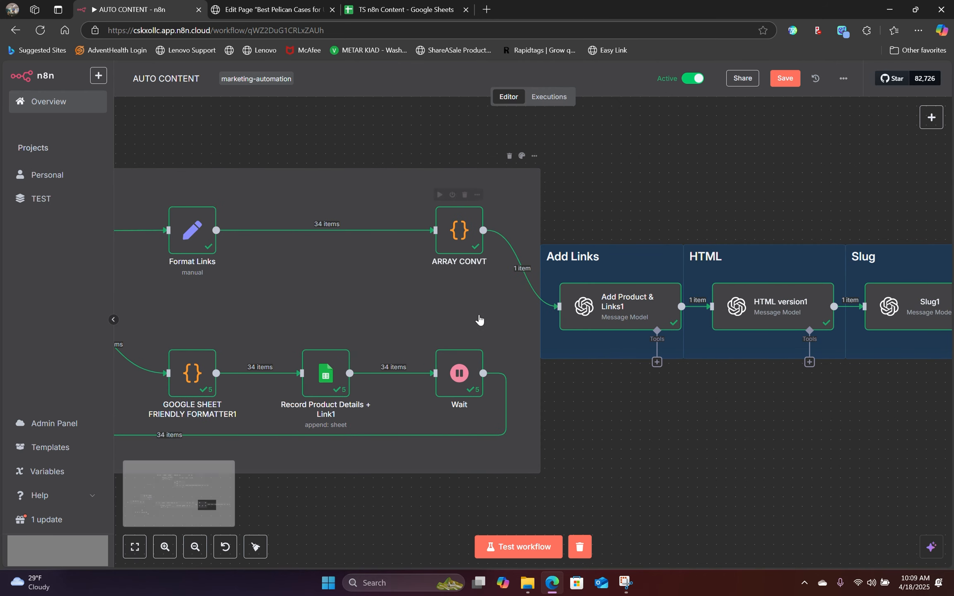
Review the final workflow sections from Add Links through HTML, Slug, Post Title, Meta Description and Post to Completion.
scroll(701, 221, right, 8)
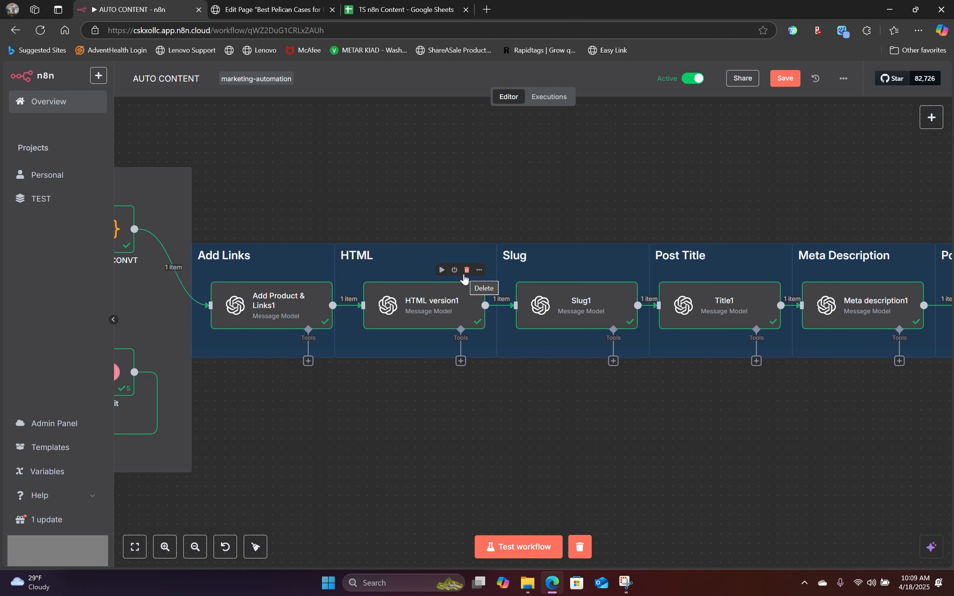
scroll(674, 230, right, 5)
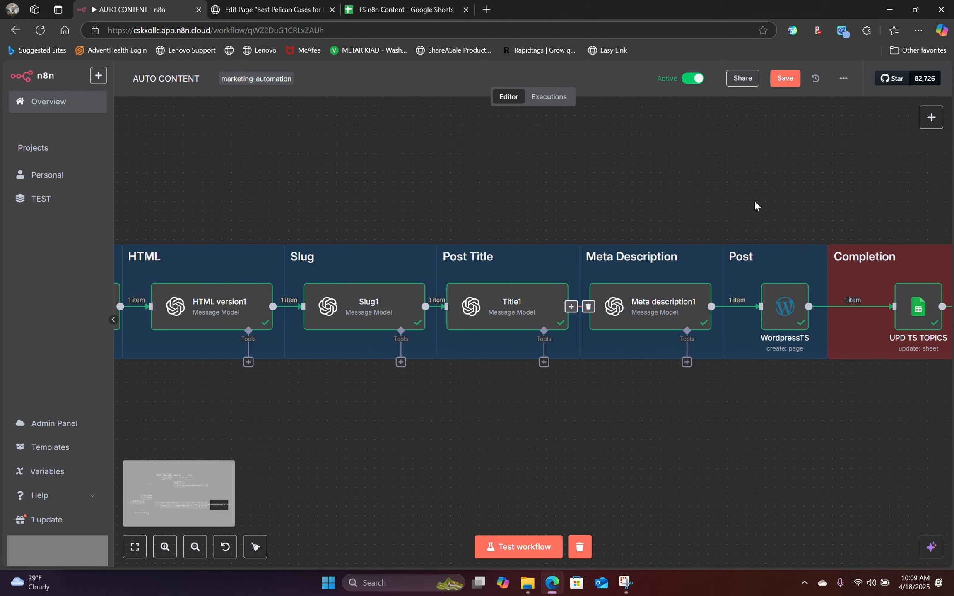
scroll(757, 207, right, 3)
drag(721, 203, 575, 188)
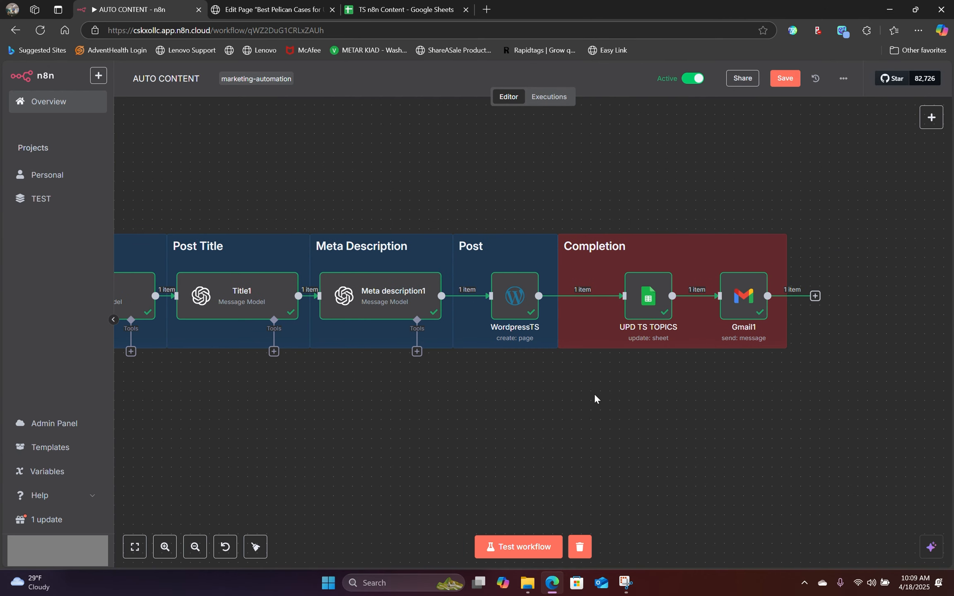
scroll(658, 370, right, 2)
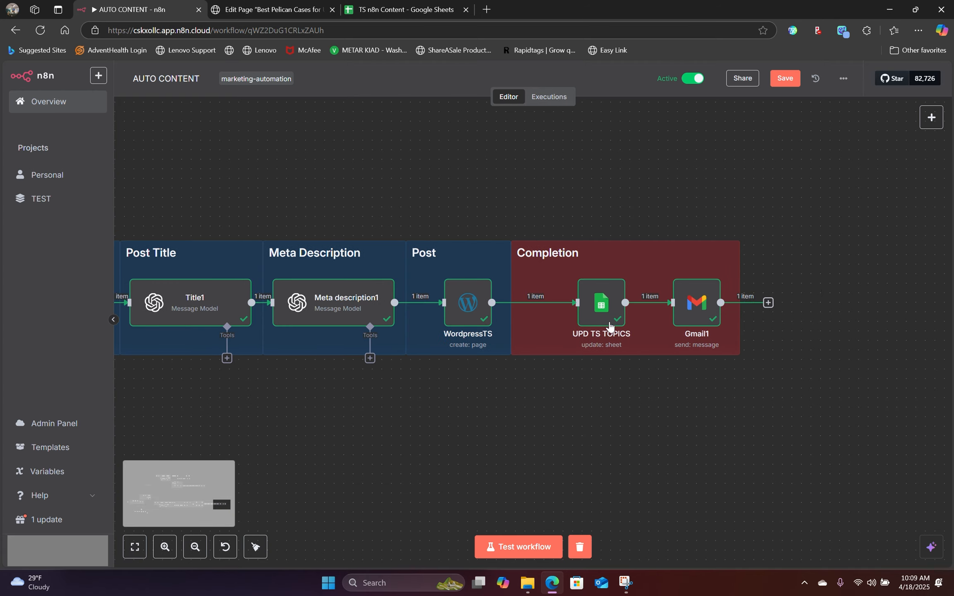
Switch to the WordPress tactical flashlight draft and check the Fenix PD36R Pro product and price links and the ThruNite Archer 2A V3 link.
click(374, 3)
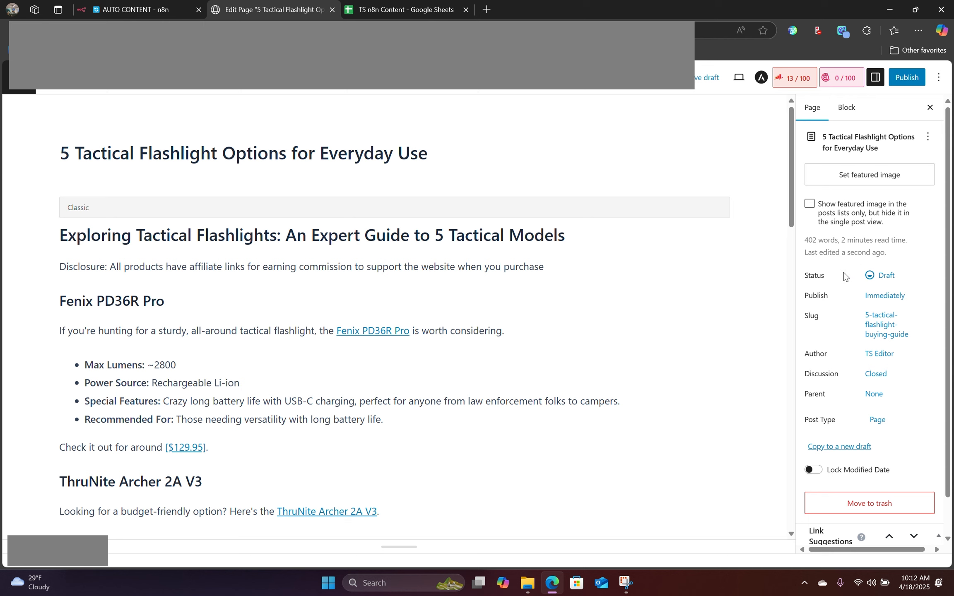
click(368, 331)
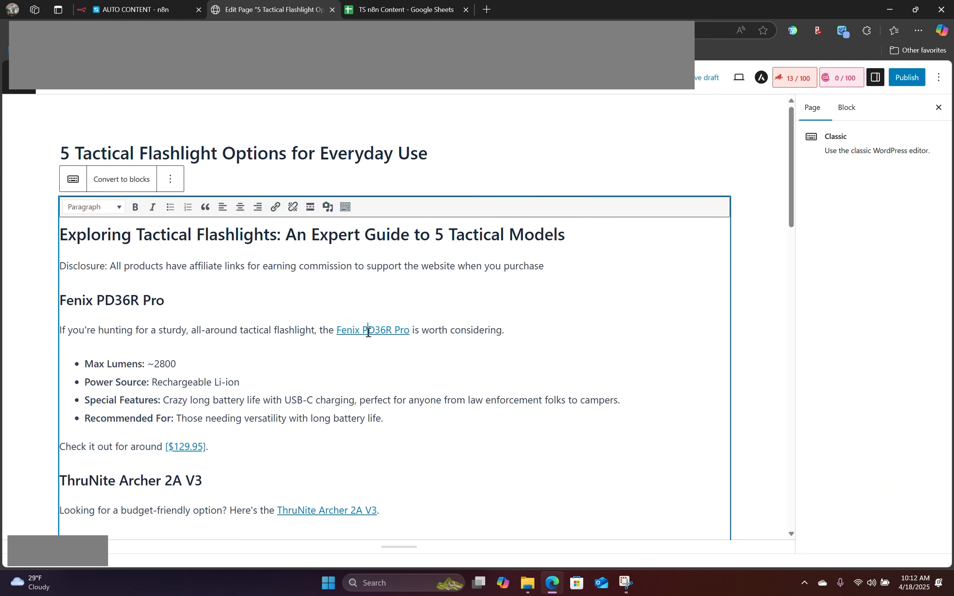
click(186, 446)
scroll(279, 440, down, 3)
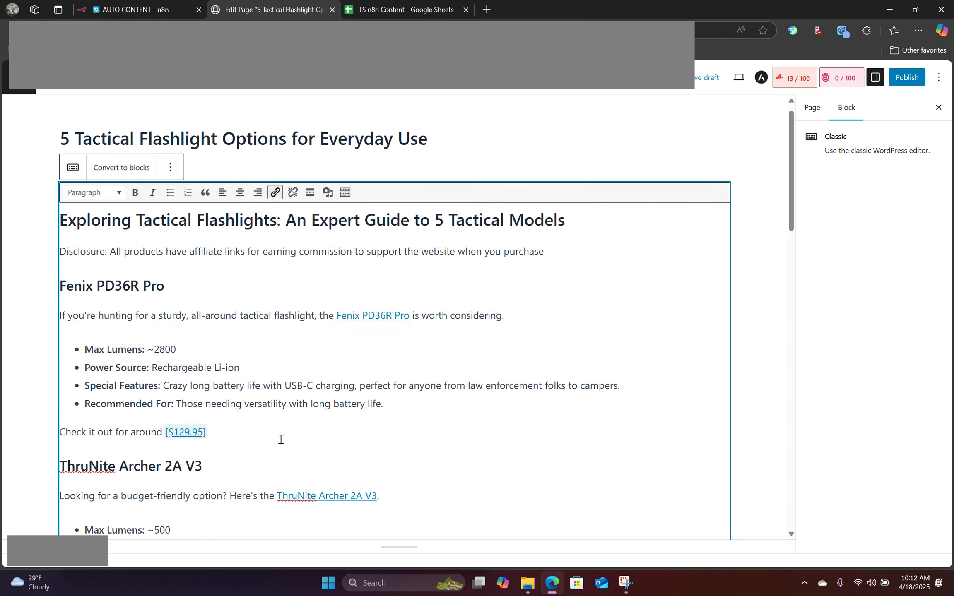
click(319, 398)
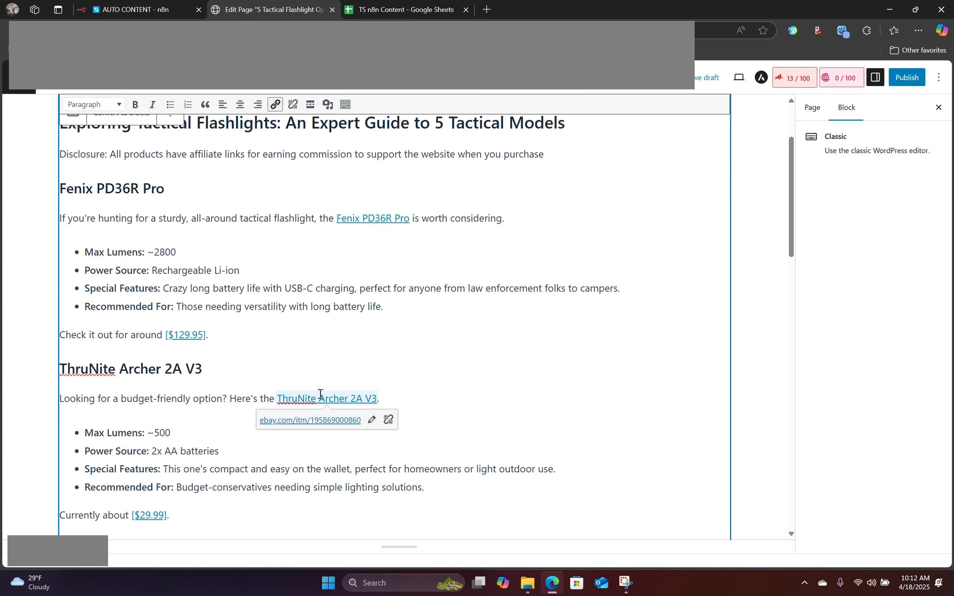
scroll(320, 394, down, 2)
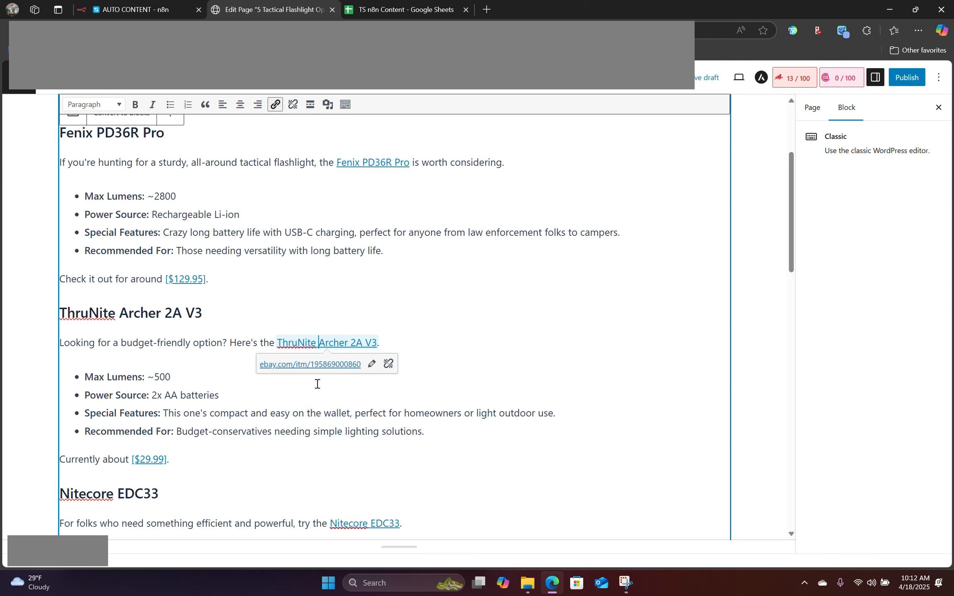
Check the ThruNite Archer 2A V3 price link and the Nitecore EDC33 product link in the article.
scroll(318, 384, down, 2)
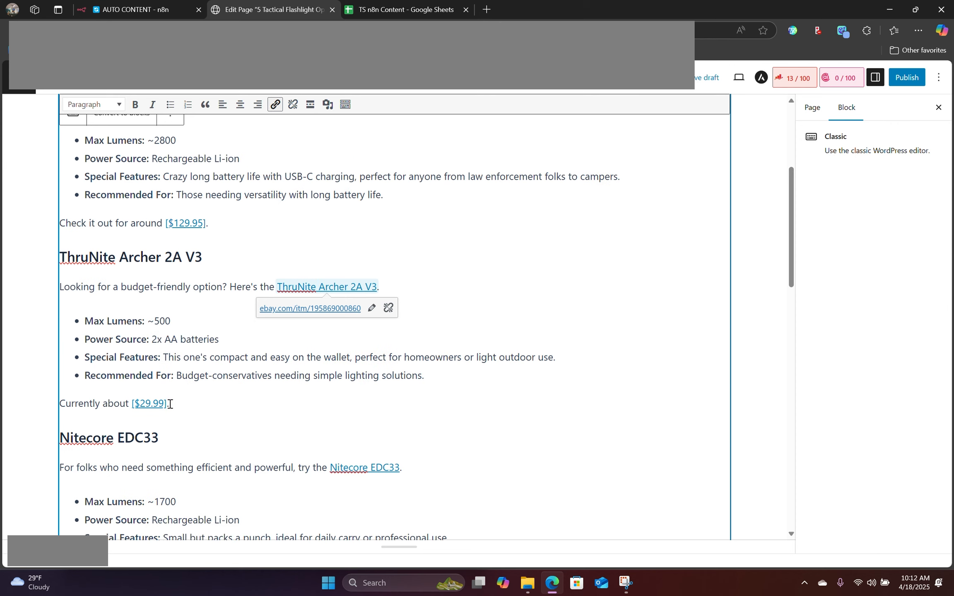
click(152, 405)
click(372, 467)
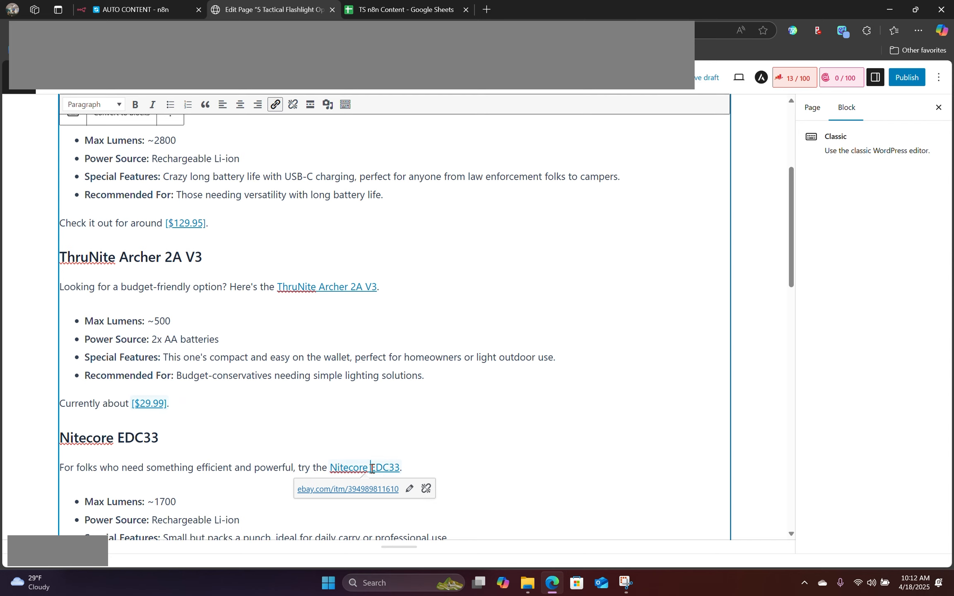
scroll(373, 455, down, 2)
click(373, 440)
Skim the article from its opening down to the ThruNite Archer 2A V3 section and recheck that product link.
scroll(456, 406, up, 6)
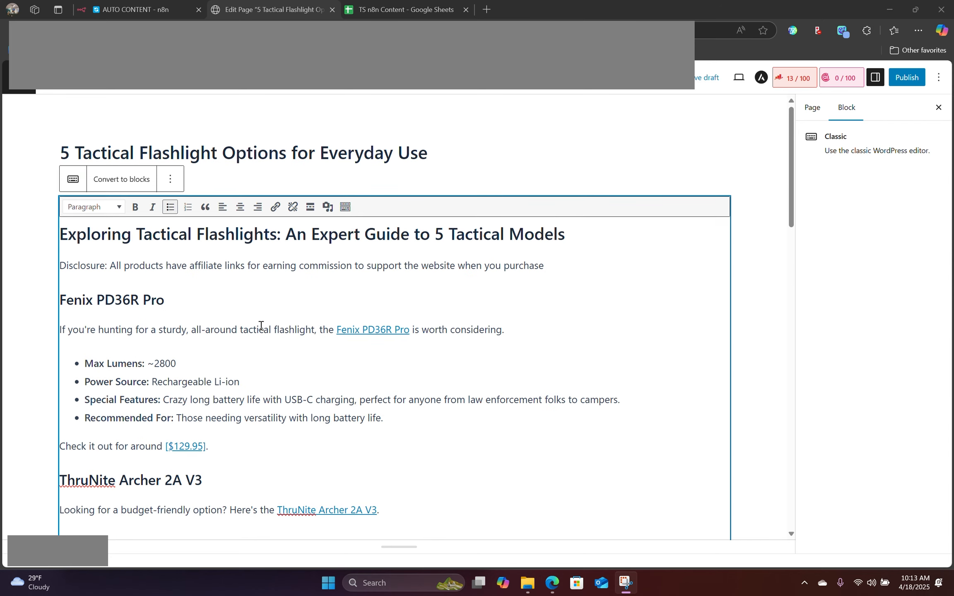
scroll(261, 331, down, 6)
scroll(260, 331, down, 2)
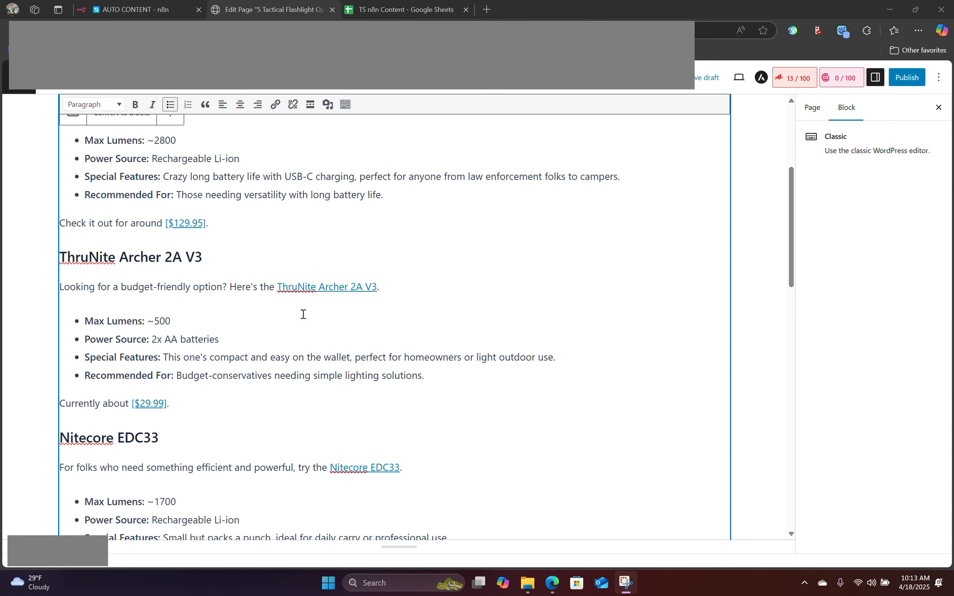
click(309, 287)
click(559, 258)
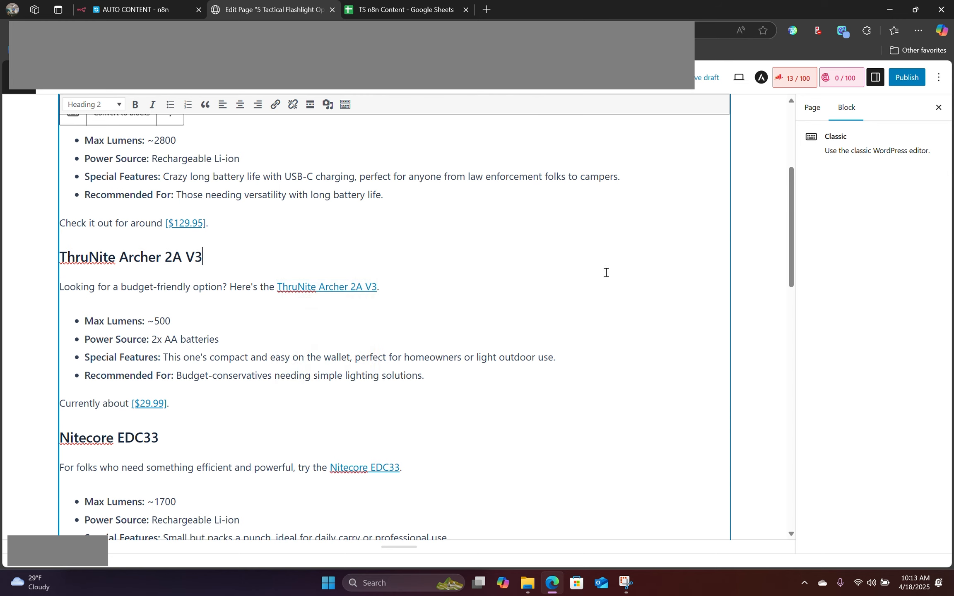
scroll(605, 273, up, 8)
Inspect the link targets of the Fenix PD36R Pro name and price, and of the ThruNite Archer 2A V3 name.
click(372, 333)
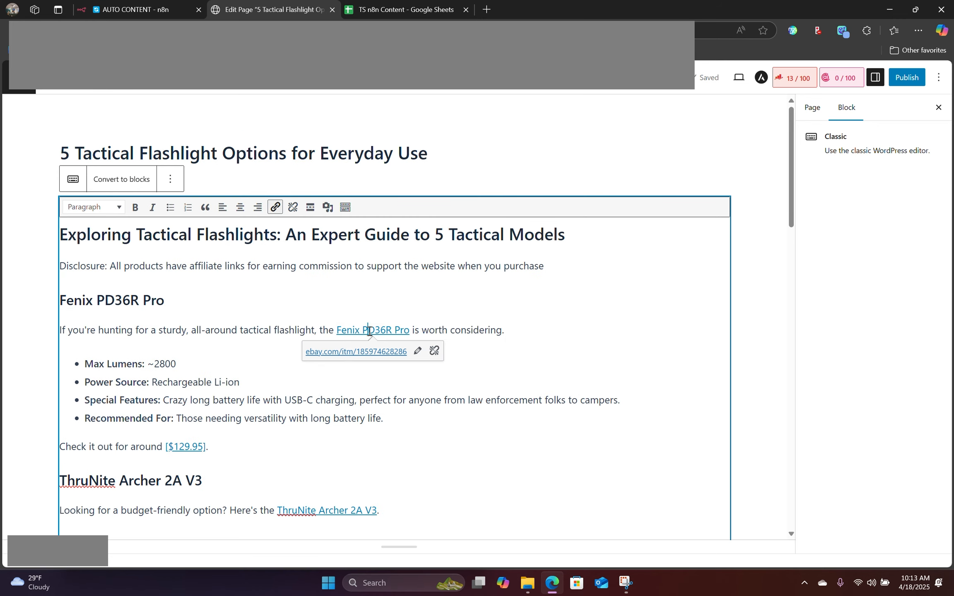
click(290, 369)
click(190, 388)
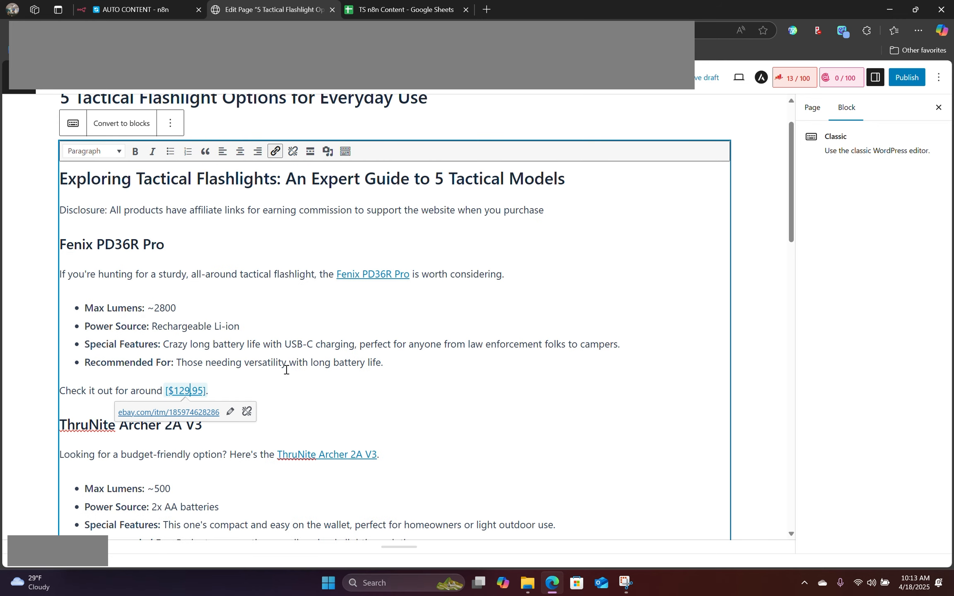
click(542, 347)
scroll(504, 386, down, 3)
click(358, 294)
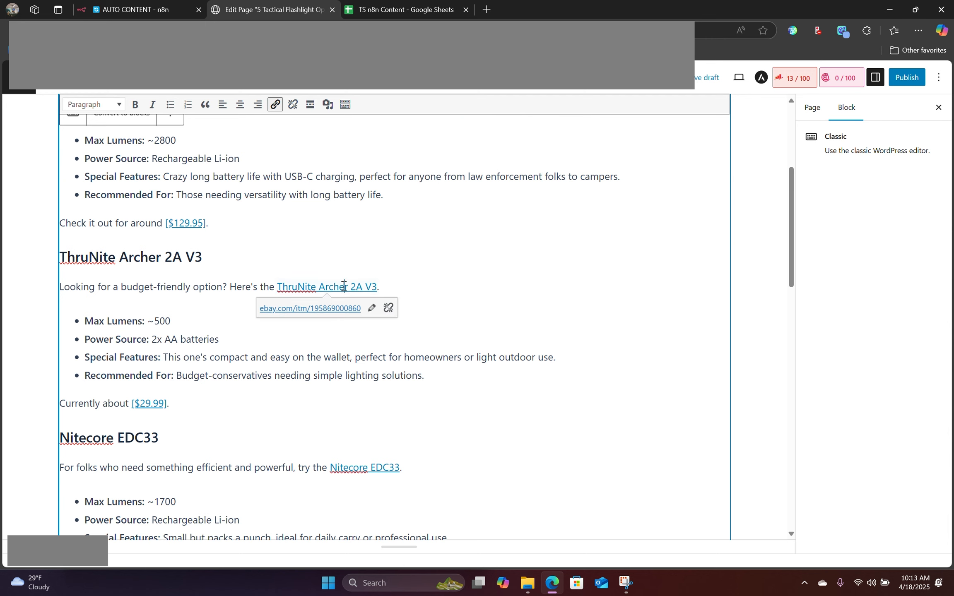
click(276, 357)
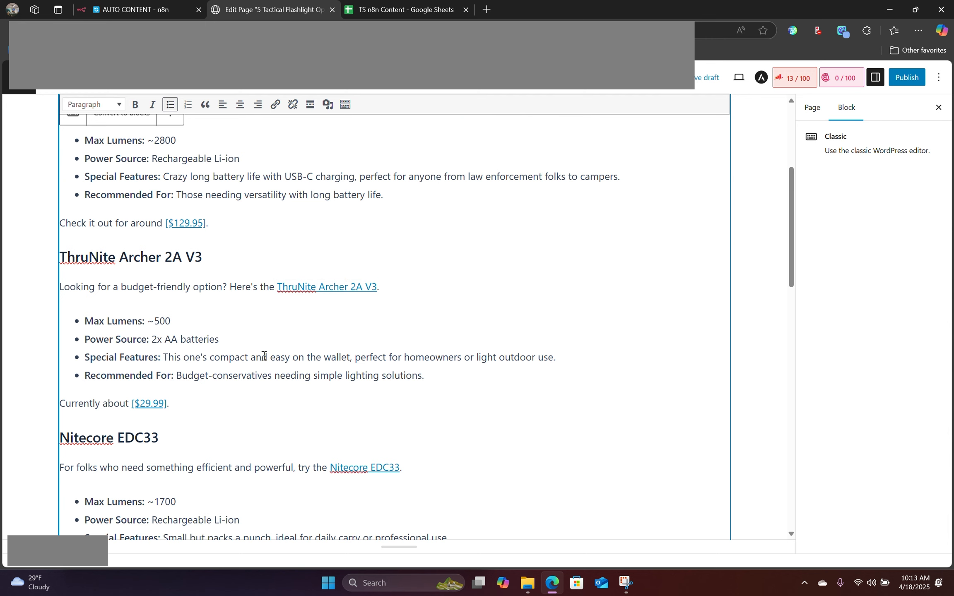
Read the rest of the article through the Common Pitfalls section, and switch back to the AUTO CONTENT workflow in n8n.
scroll(264, 356, down, 2)
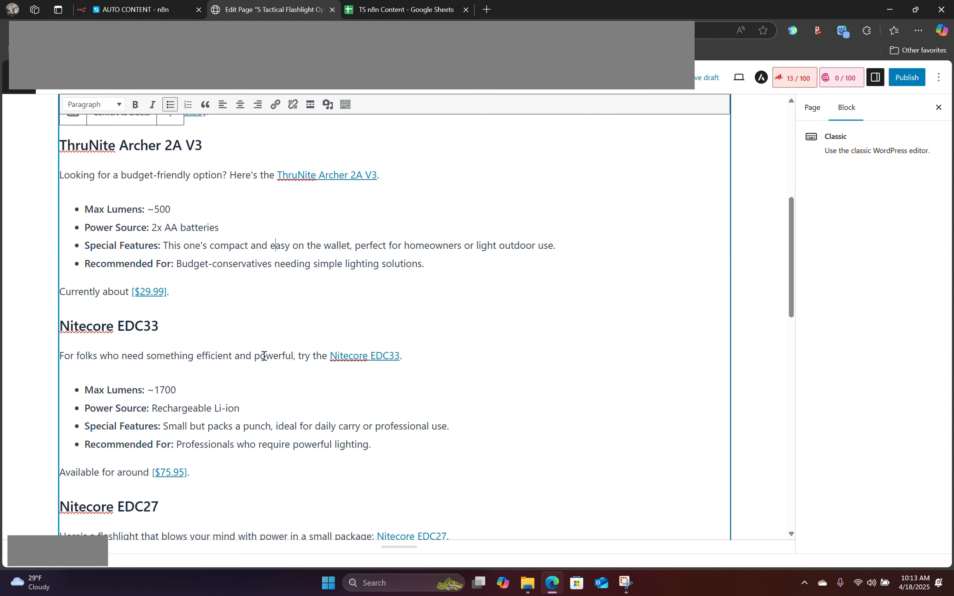
scroll(264, 356, down, 3)
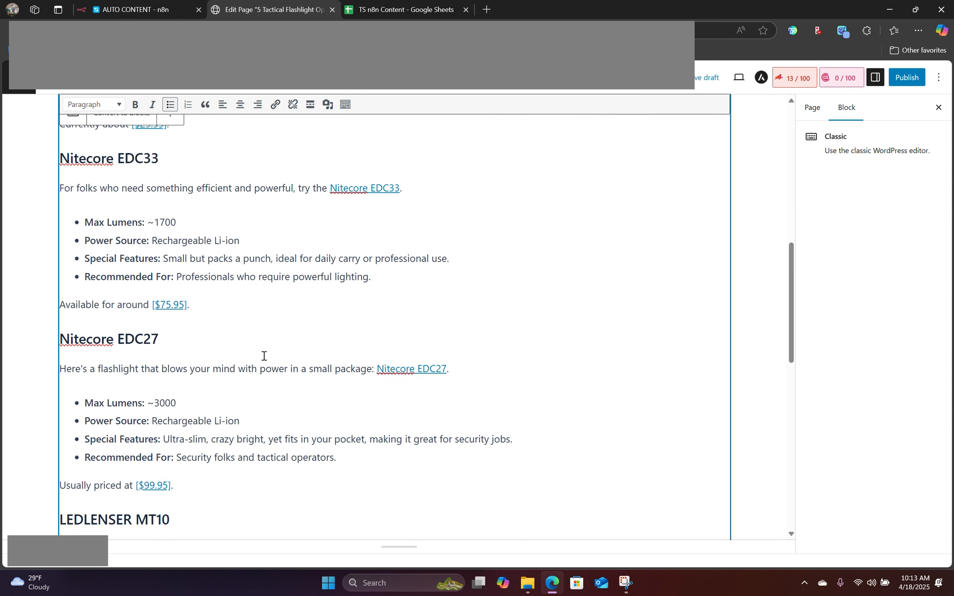
scroll(264, 356, down, 9)
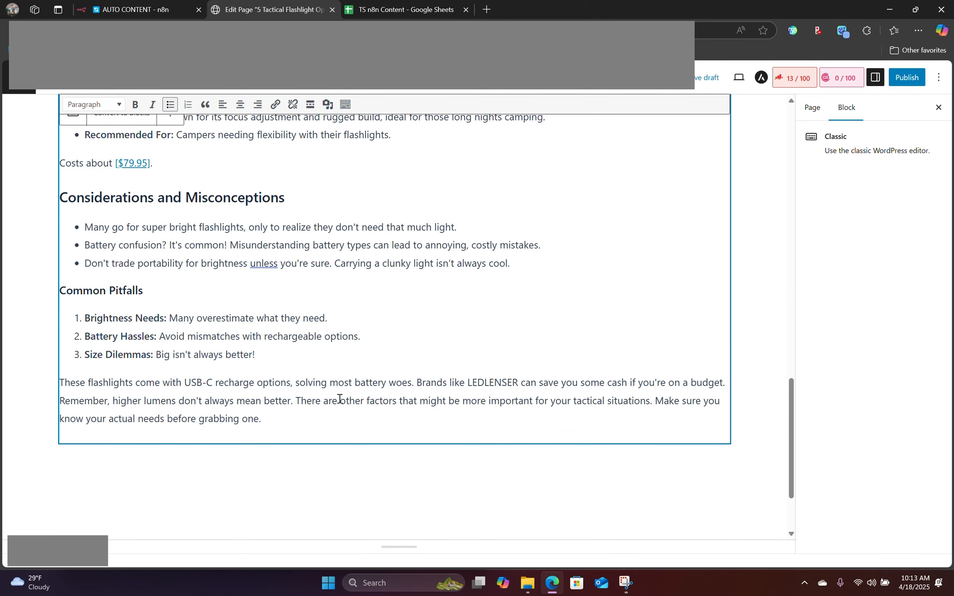
key(ctrl+shift+Tab)
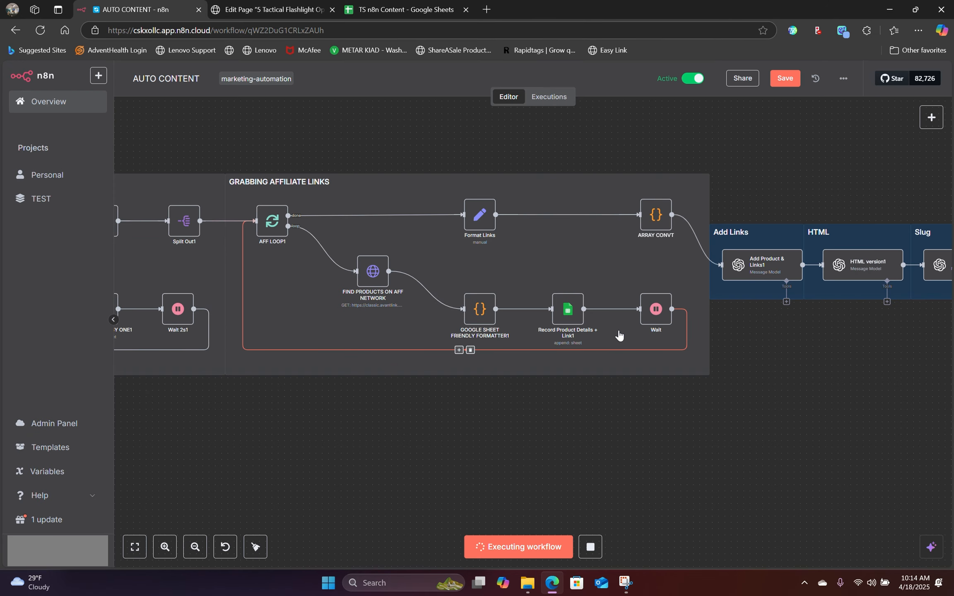